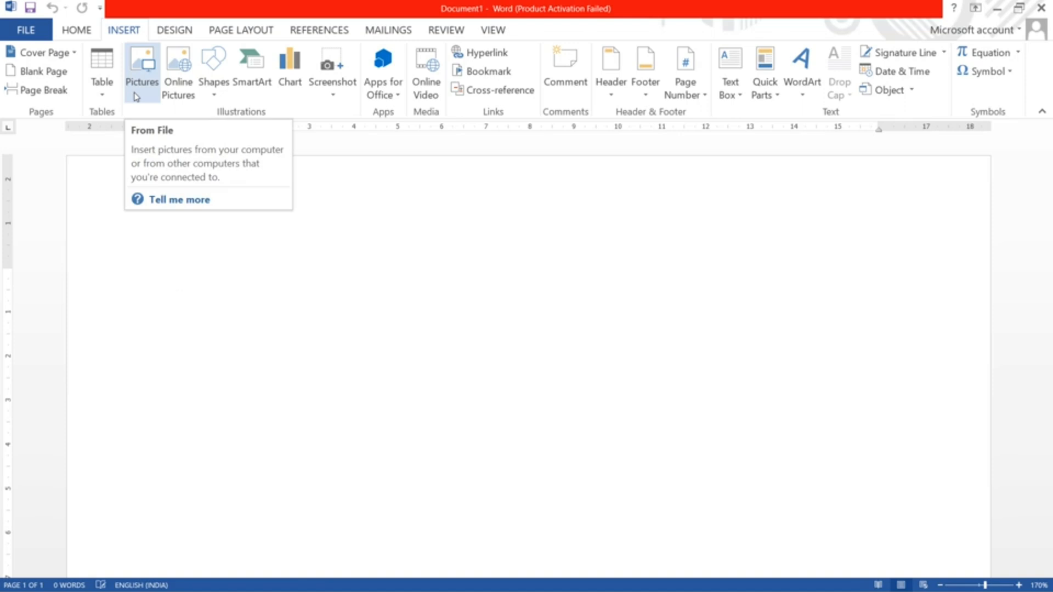
# Insert a table with 7 columns and 6 rows at the start of the blank document
pyautogui.click(61, 32)
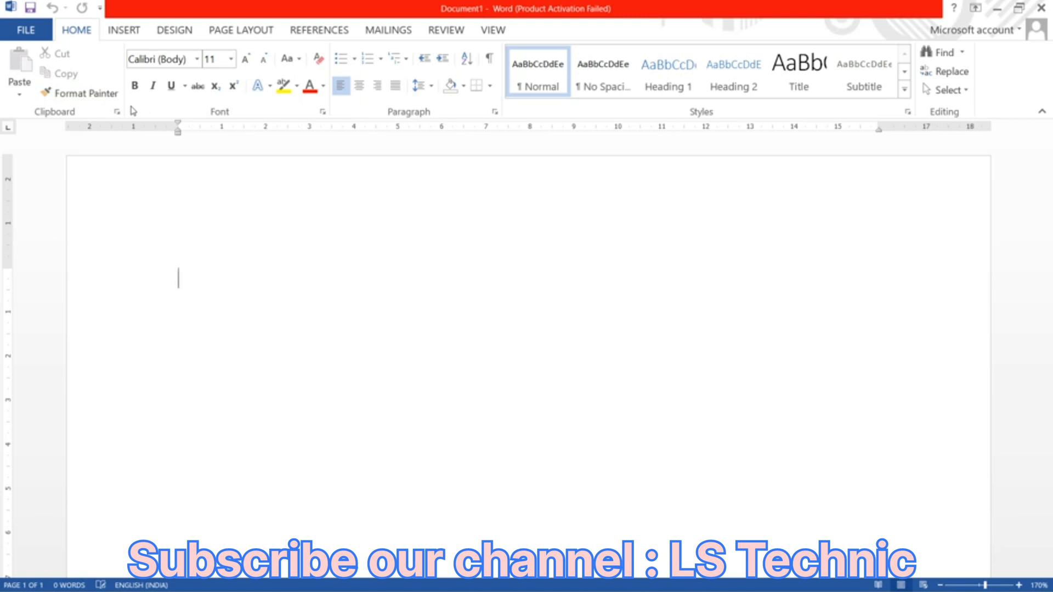
pyautogui.click(124, 34)
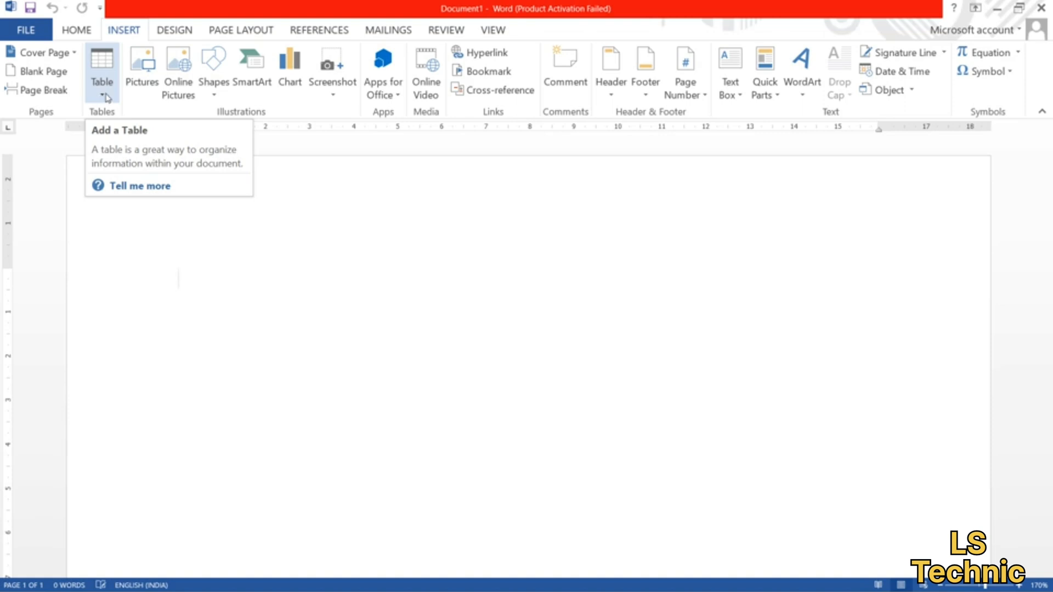
pyautogui.click(104, 92)
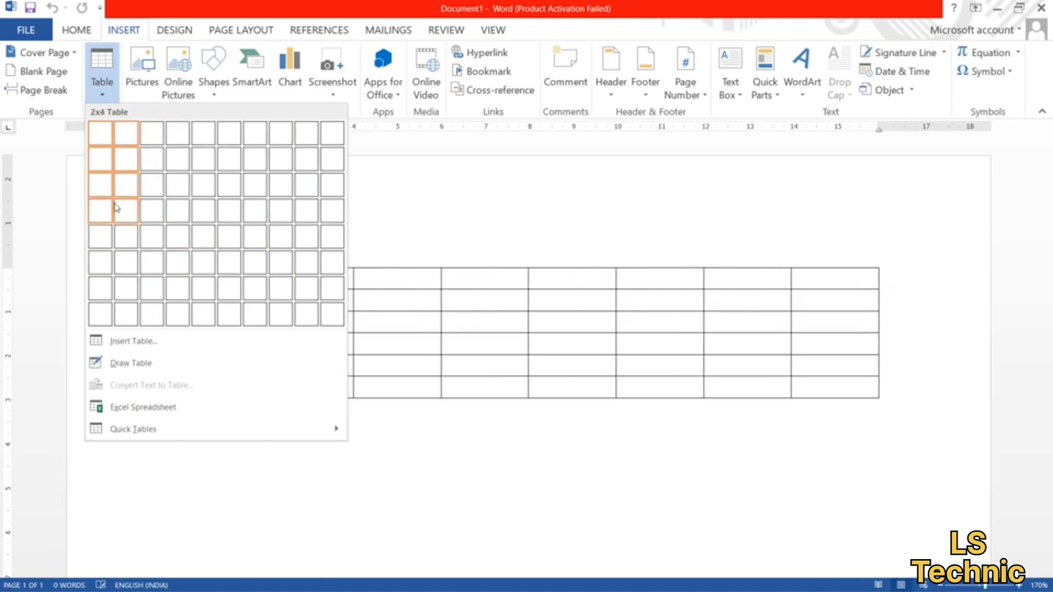
pyautogui.click(104, 96)
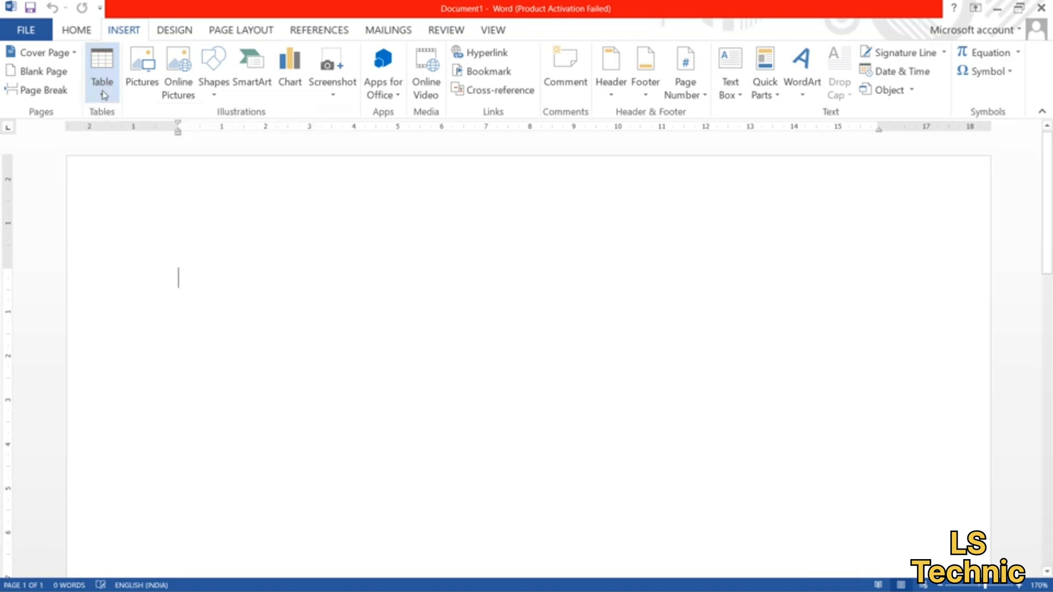
pyautogui.click(104, 95)
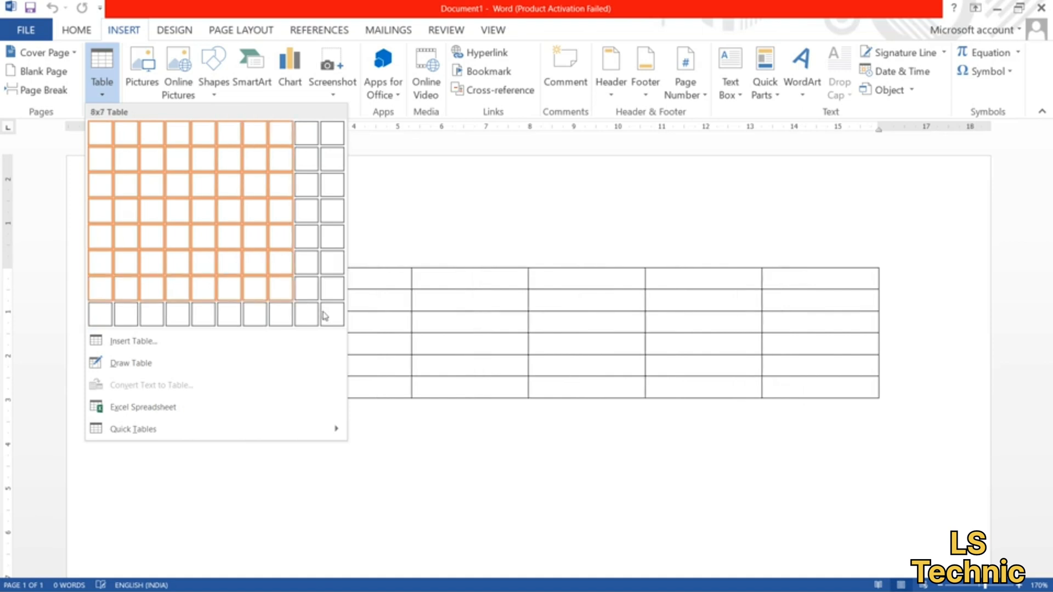
pyautogui.click(254, 271)
pyautogui.click(242, 267)
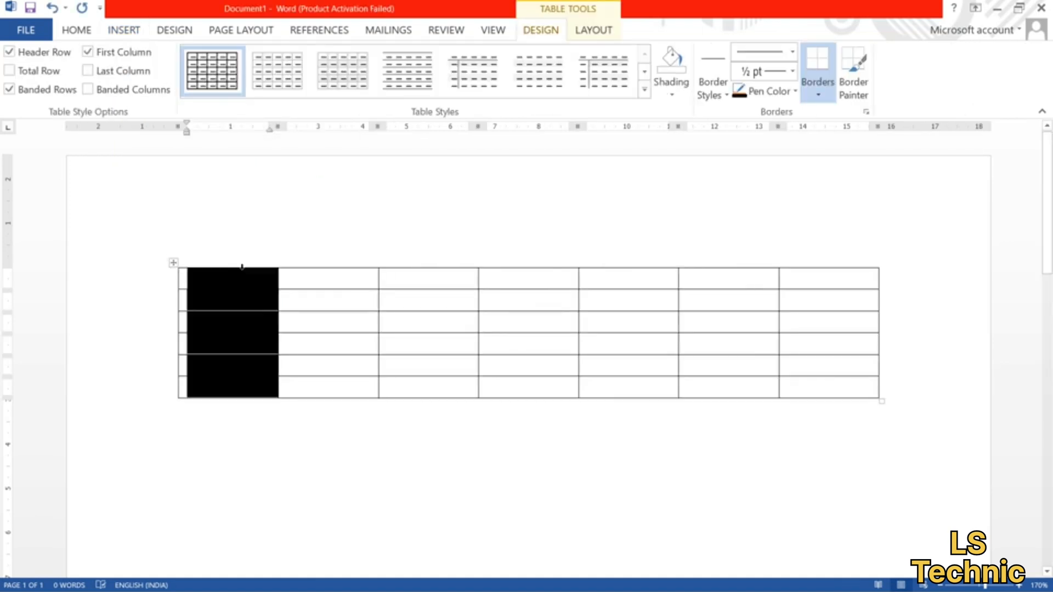
pyautogui.click(214, 277)
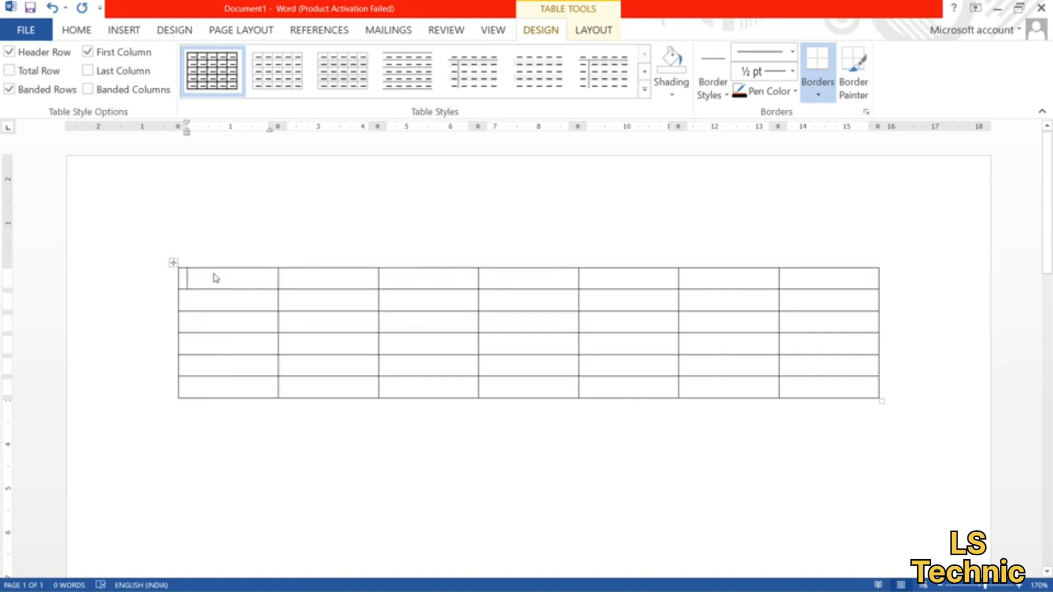
pyautogui.moveTo(214, 278); pyautogui.dragTo(558, 379)
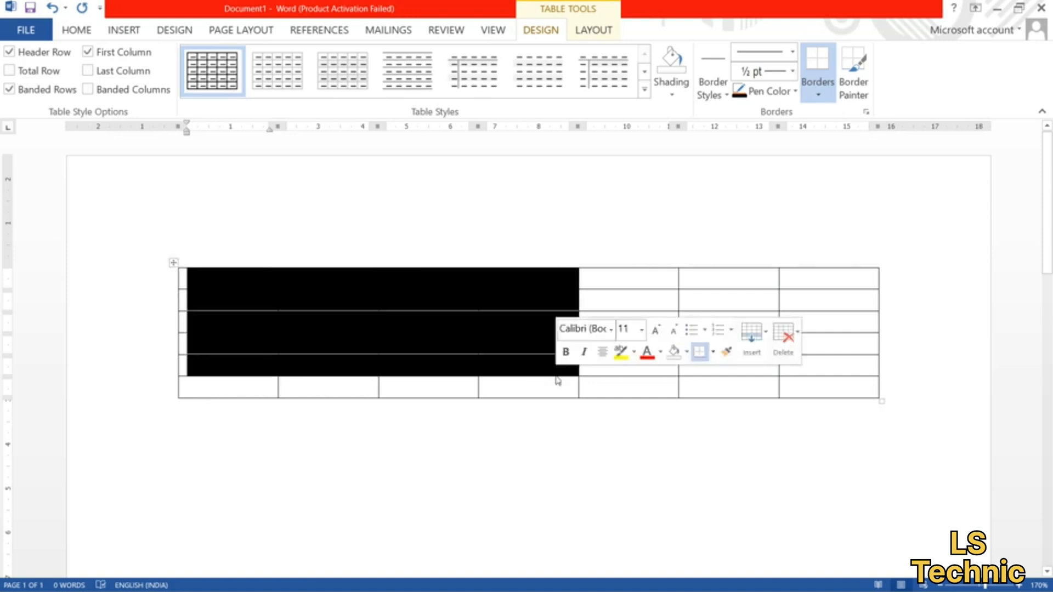
pyautogui.click(526, 388)
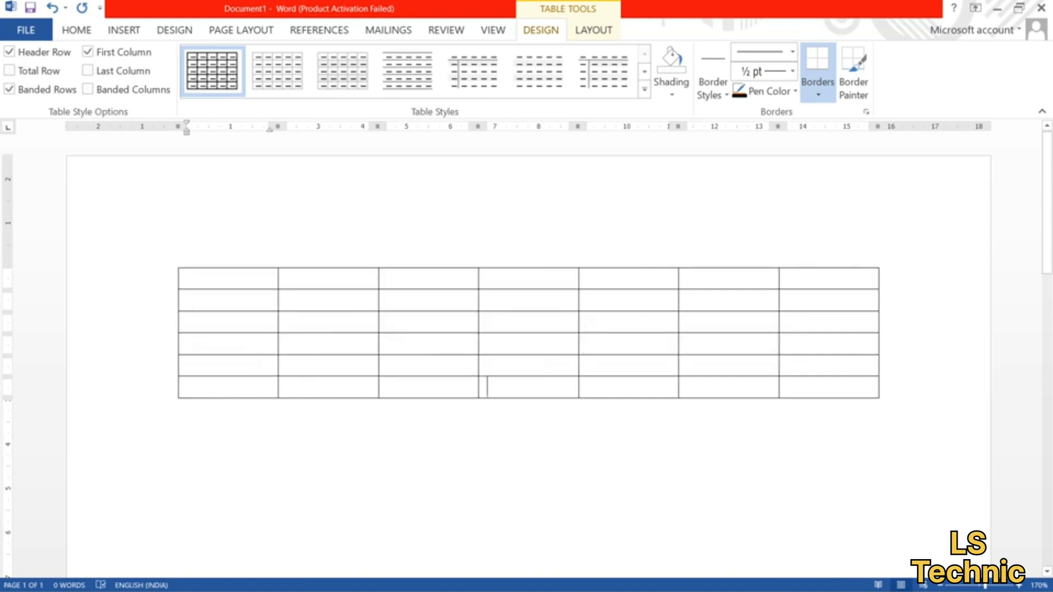
pyautogui.click(438, 323)
pyautogui.click(318, 300)
pyautogui.click(124, 30)
pyautogui.click(101, 85)
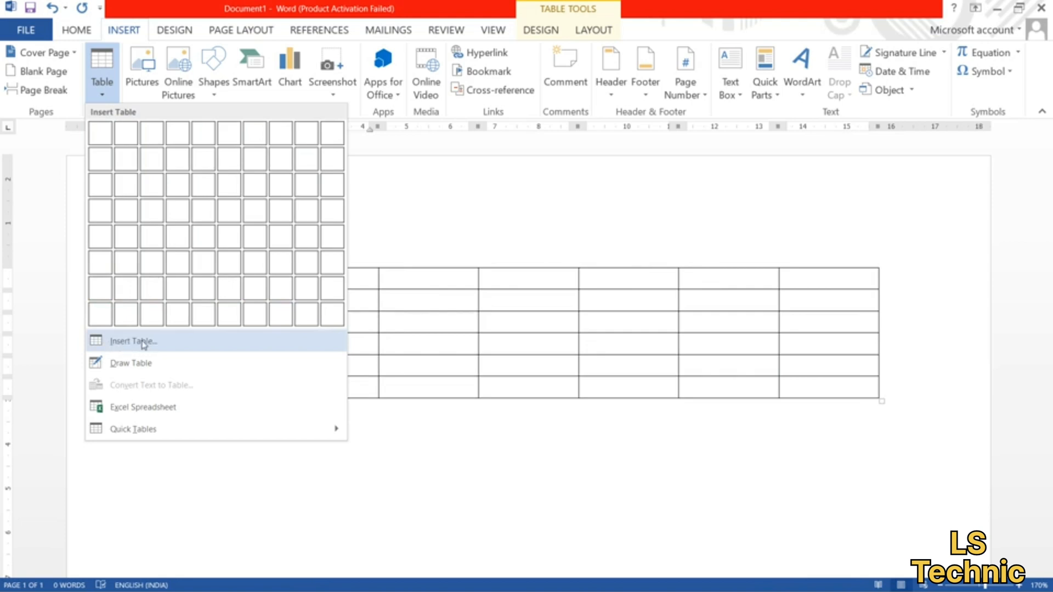
pyautogui.click(431, 430)
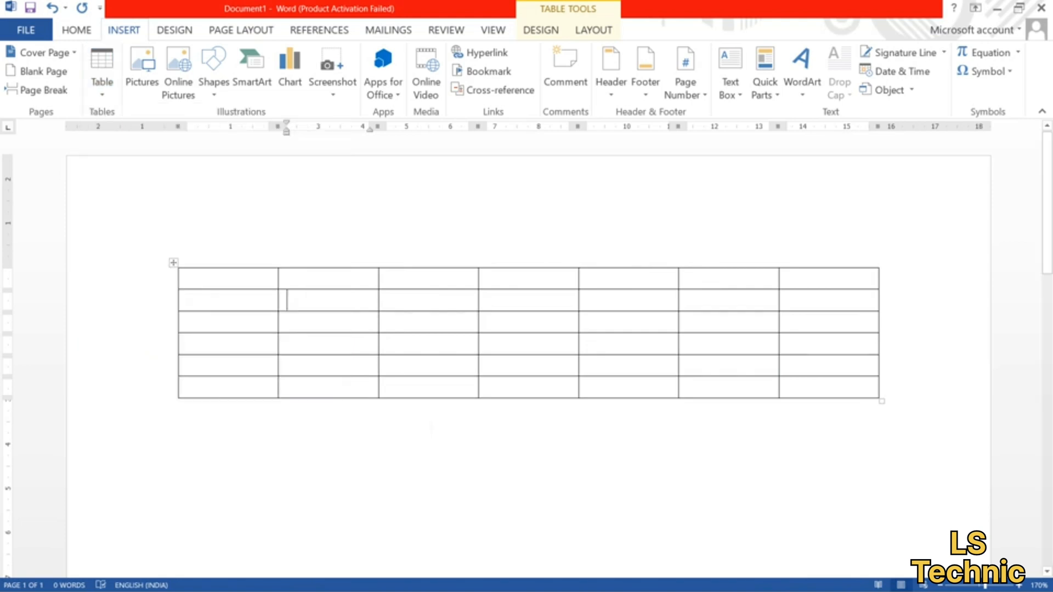
# Insert a second table below the first one, specifying 15 columns and 5 rows
pyautogui.click(295, 443)
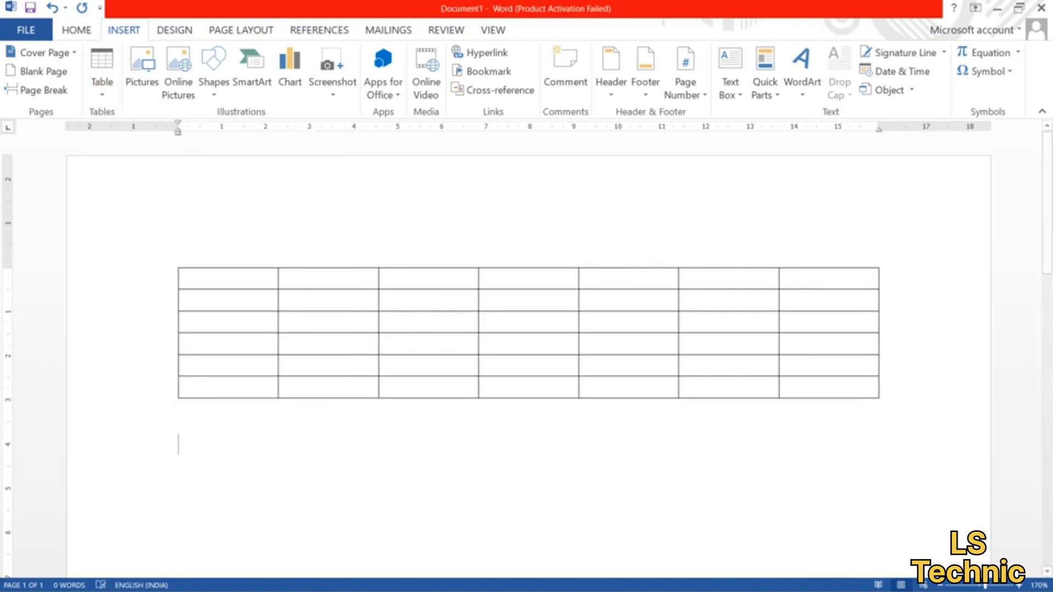
pyautogui.click(93, 99)
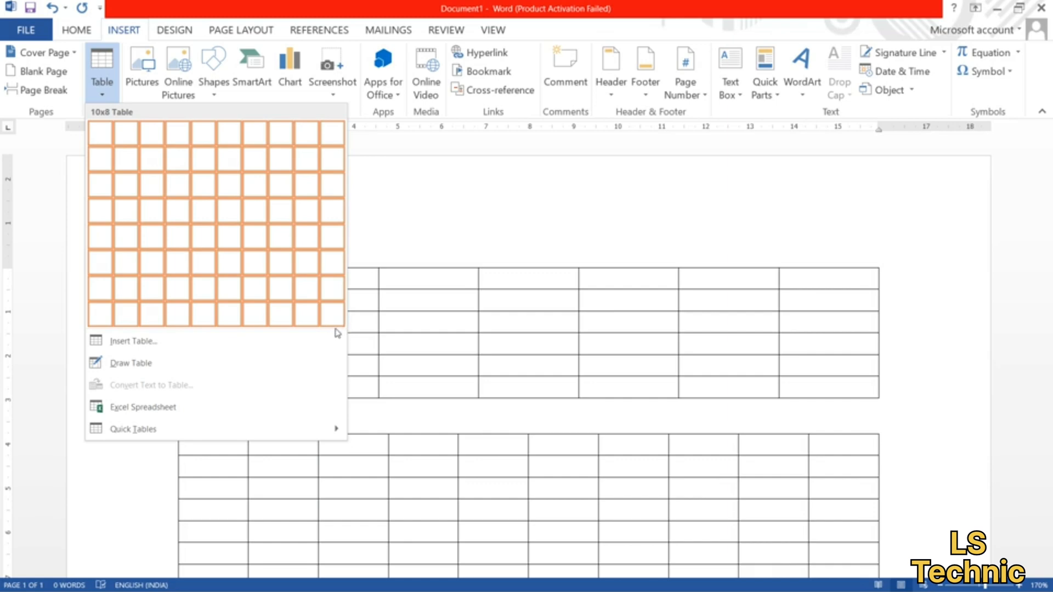
pyautogui.click(180, 341)
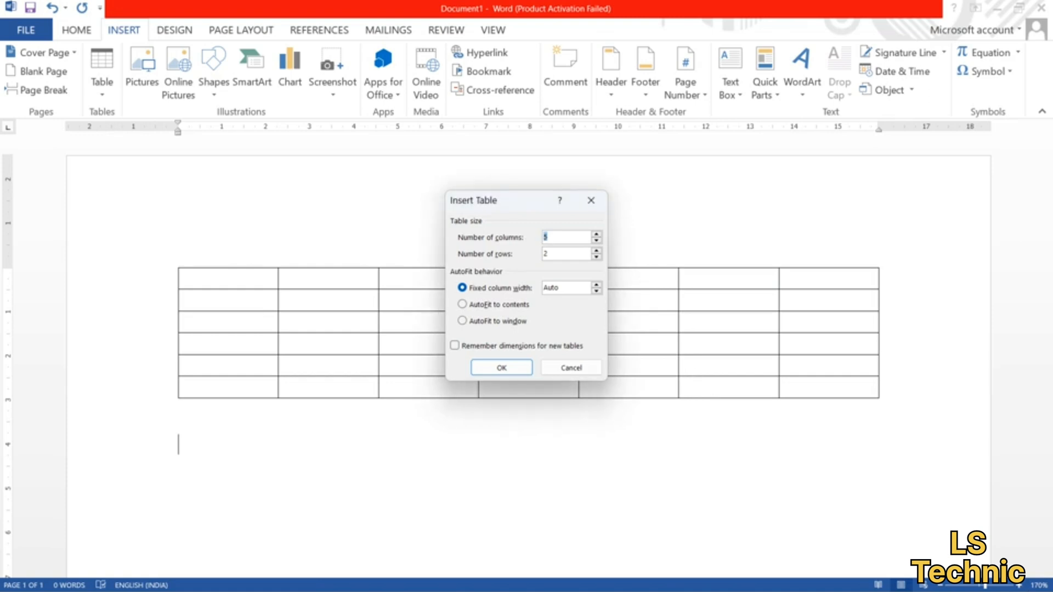
pyautogui.press('BackSpace')
pyautogui.write('15')
pyautogui.press('Tab')
pyautogui.press('BackSpace')
pyautogui.write('5')
pyautogui.click(501, 369)
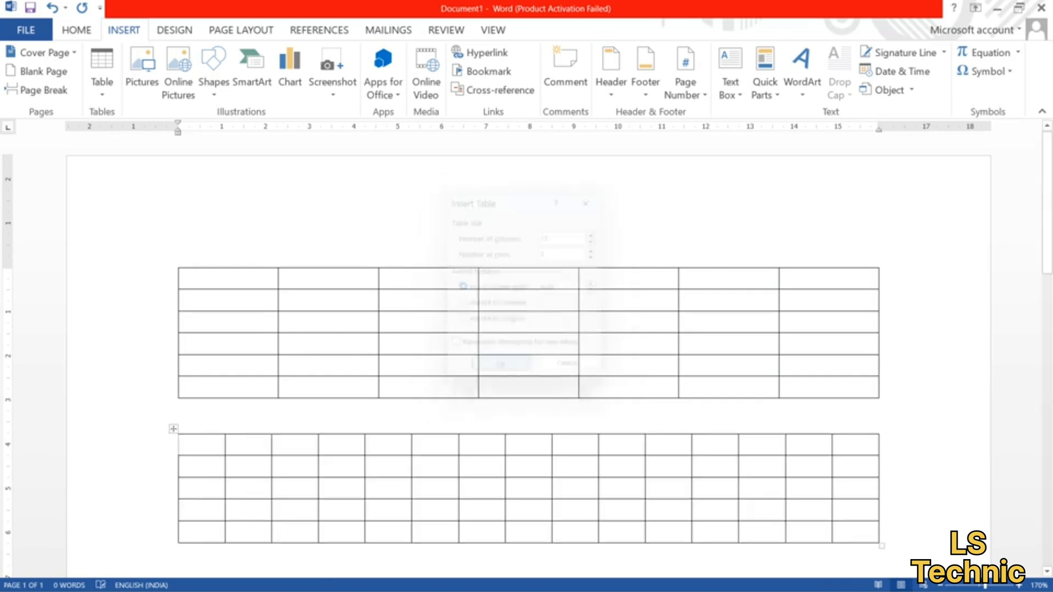
# Draw a wide single-cell table about 1.4 cm high freehand just below the 15-column table
pyautogui.scroll(-5, 526, 329)
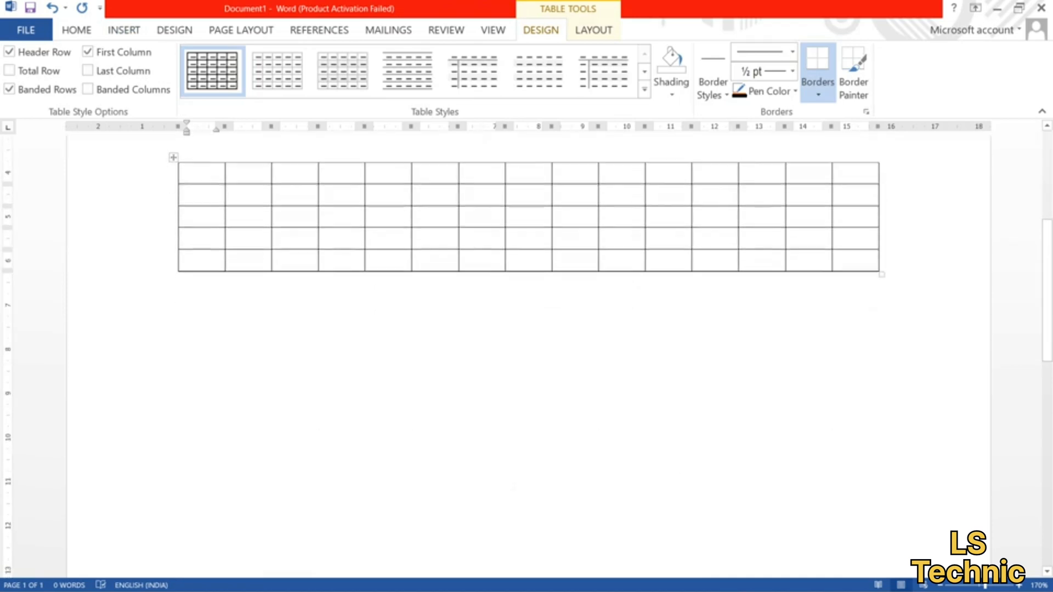
pyautogui.scroll(2, 527, 330)
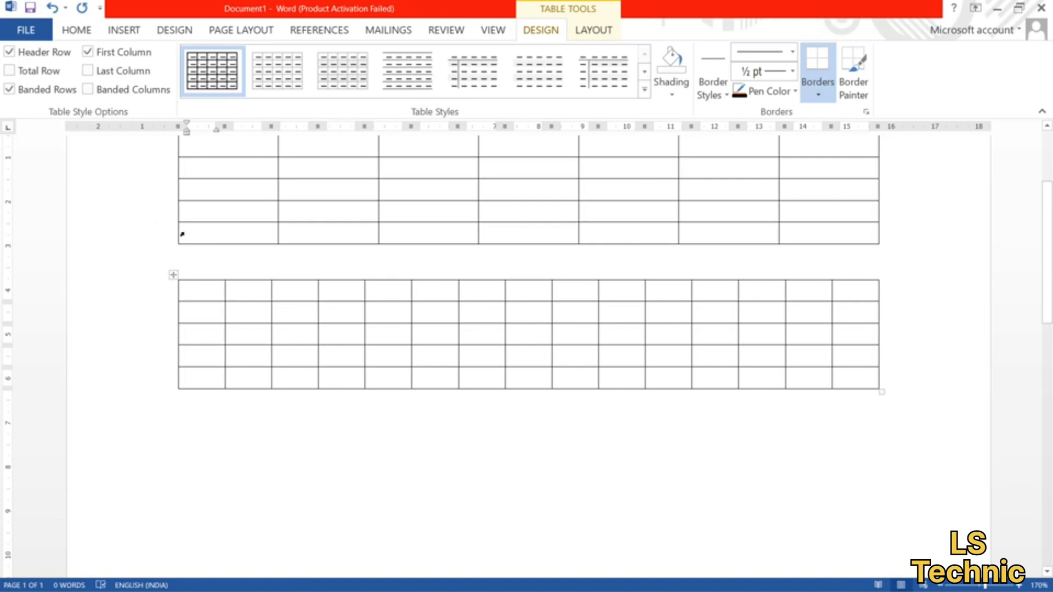
pyautogui.click(127, 31)
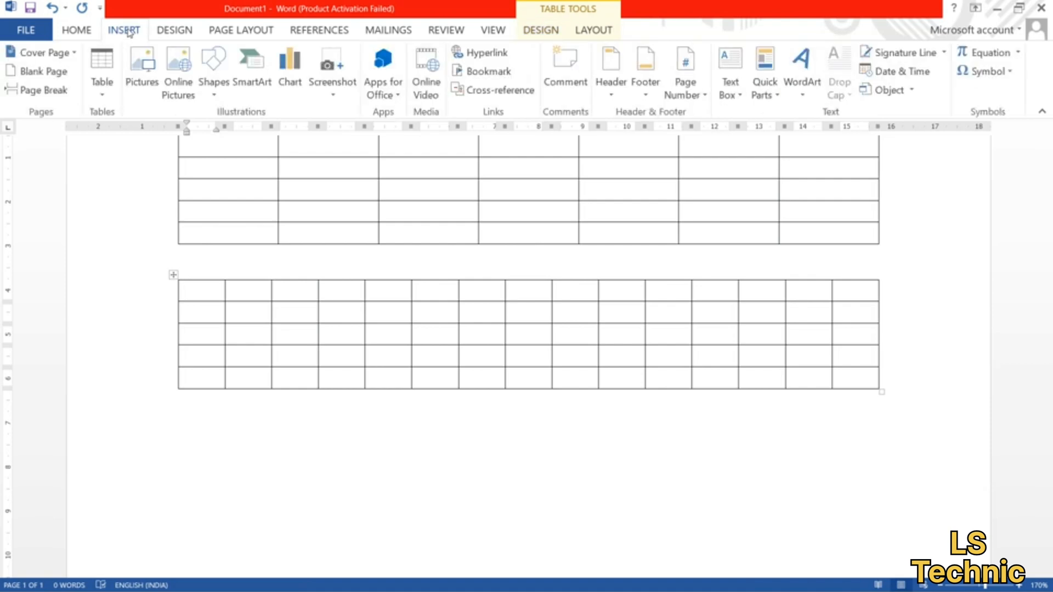
pyautogui.click(100, 94)
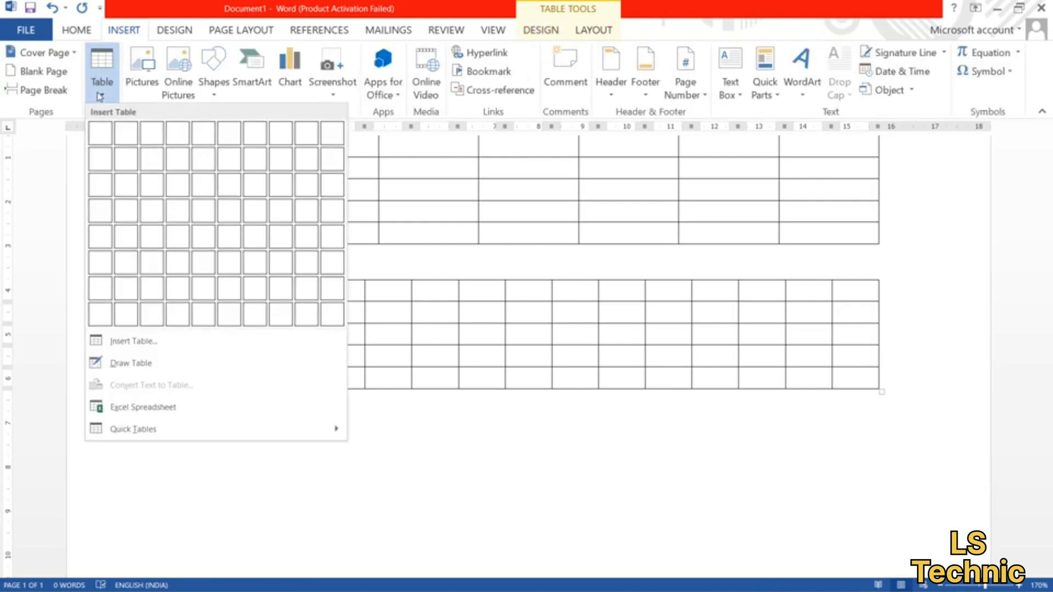
pyautogui.click(153, 364)
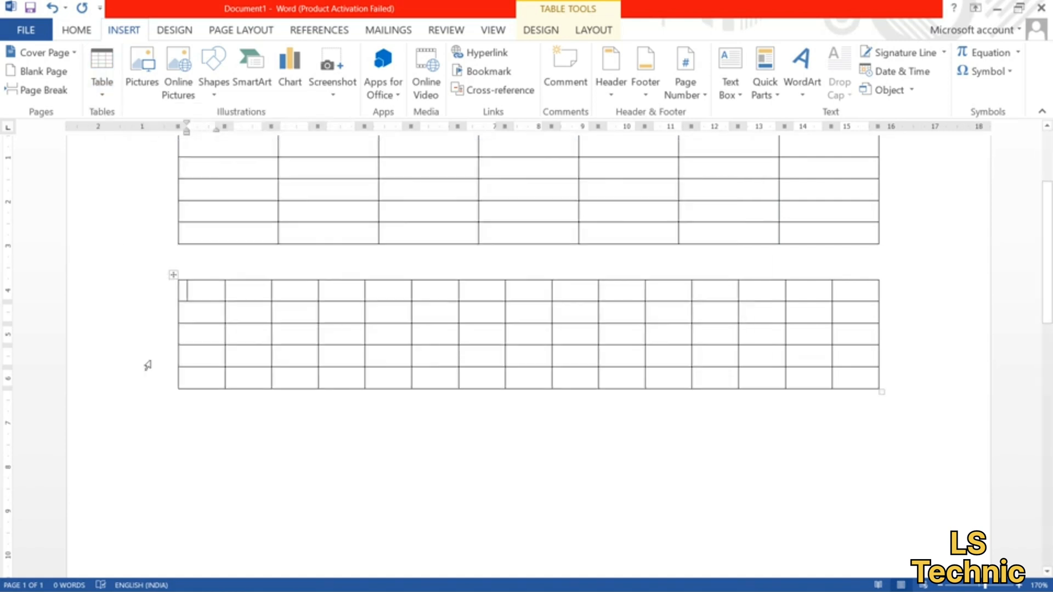
pyautogui.click(102, 93)
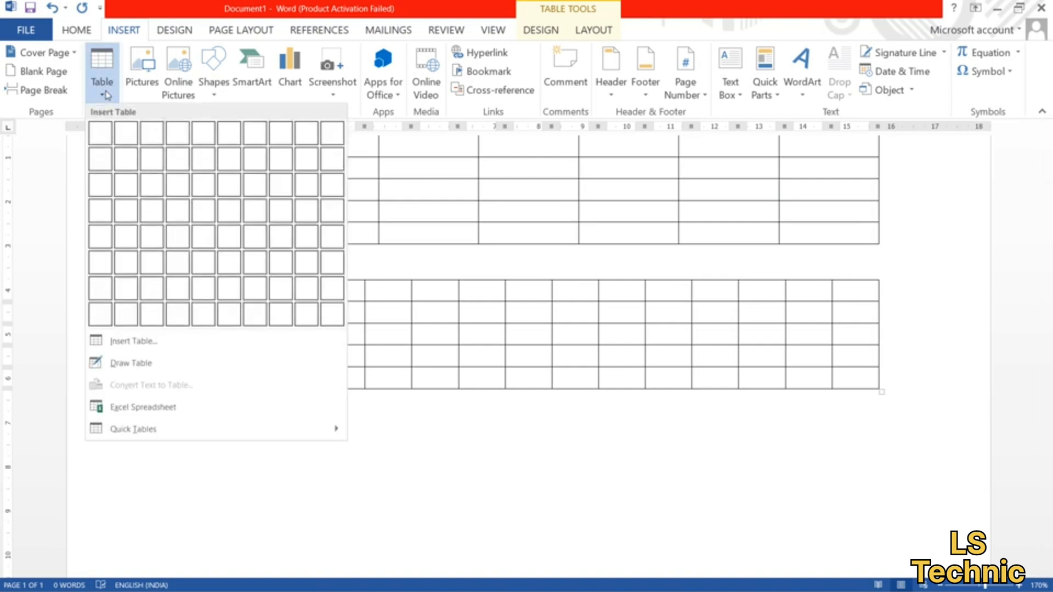
pyautogui.click(129, 364)
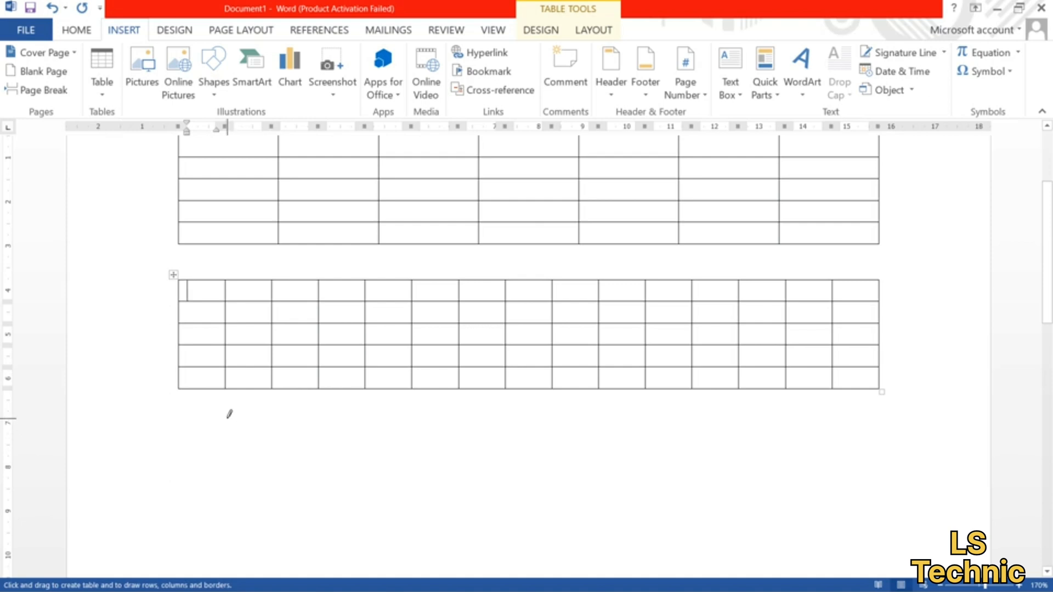
pyautogui.moveTo(227, 419)
pyautogui.mouseDown()
pyautogui.moveTo(299, 455)
pyautogui.moveTo(573, 481)
pyautogui.mouseUp()
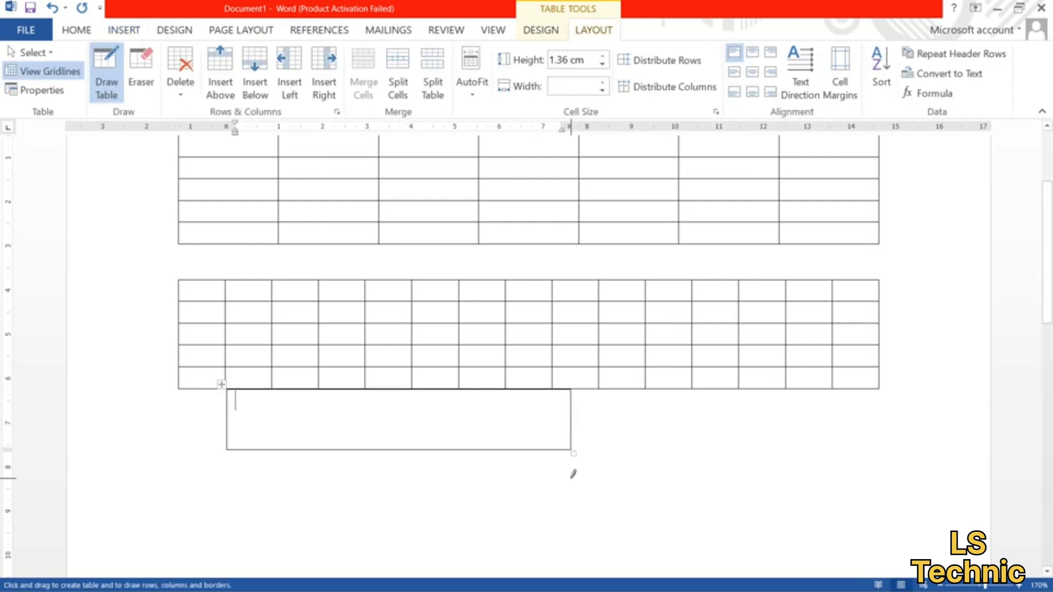
# Draw a table about 4.3 cm by 1.2 cm below the wide cell and divide it into two columns and two rows
pyautogui.moveTo(435, 486)
pyautogui.mouseDown()
pyautogui.moveTo(446, 531)
pyautogui.moveTo(604, 548)
pyautogui.moveTo(628, 537)
pyautogui.mouseUp()
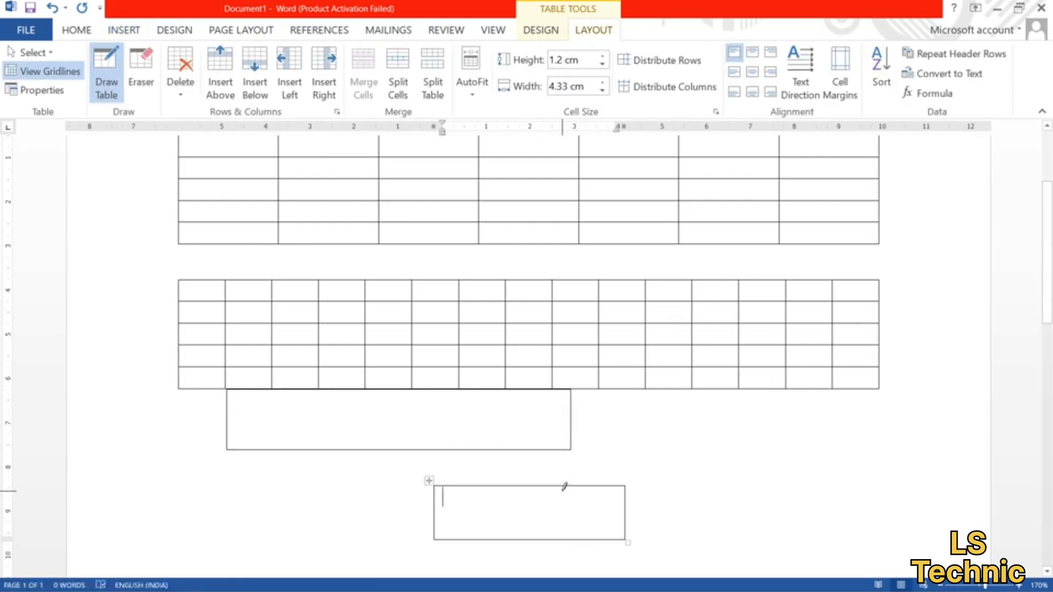
pyautogui.moveTo(565, 486); pyautogui.dragTo(561, 539)
pyautogui.moveTo(437, 514); pyautogui.dragTo(626, 513)
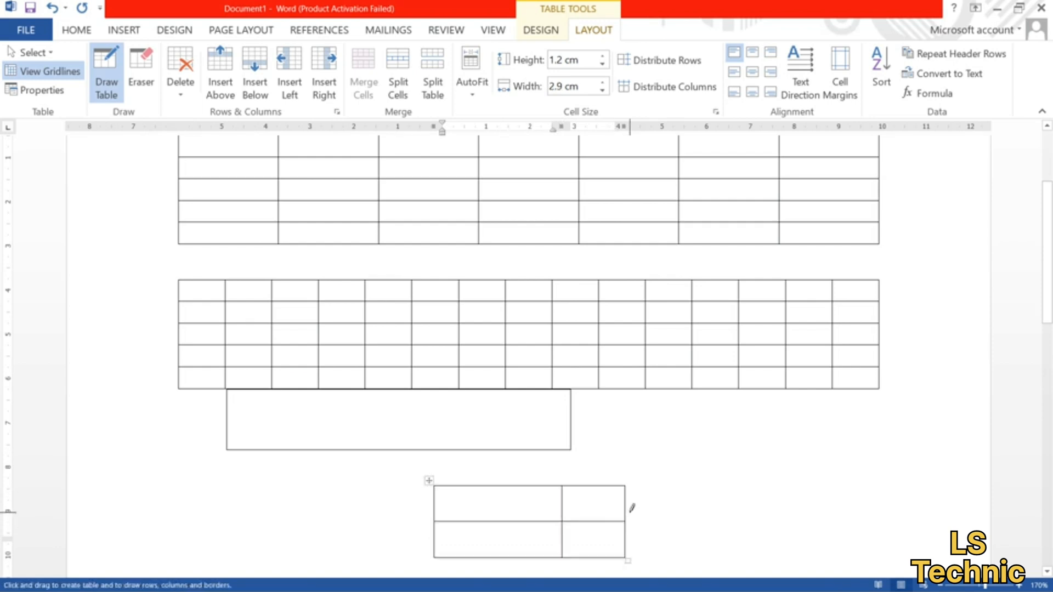
# Draw a narrow upright cell near the page's right margin and another small box about 0.7 cm wide over it
pyautogui.moveTo(722, 451)
pyautogui.mouseDown()
pyautogui.moveTo(722, 522)
pyautogui.moveTo(746, 522)
pyautogui.mouseUp()
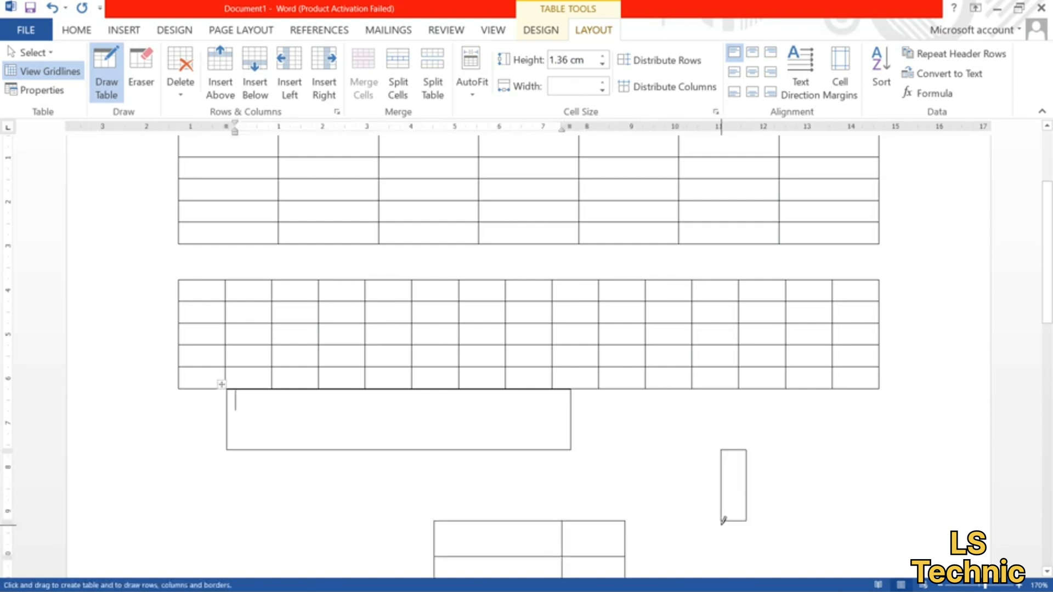
pyautogui.moveTo(719, 479); pyautogui.dragTo(750, 479)
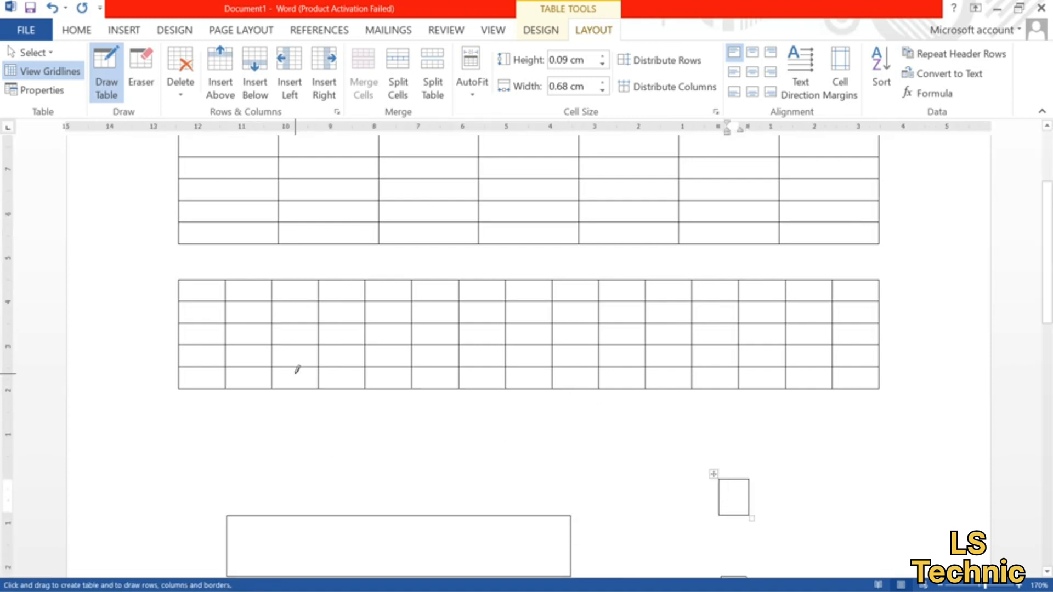
# Delete all inserted and drawn tables so the document is empty
pyautogui.scroll(-6, 298, 369)
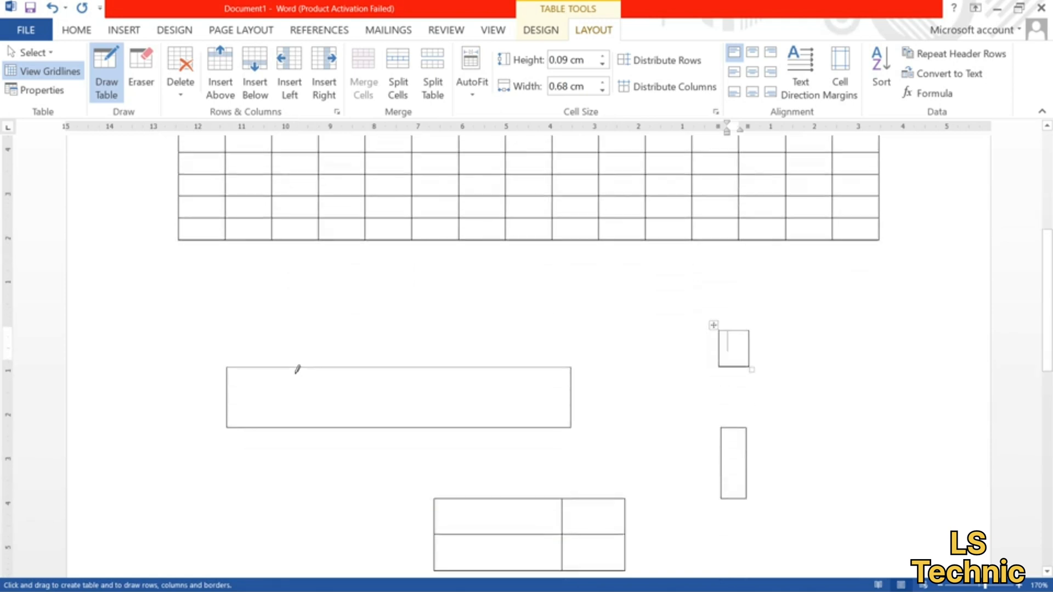
pyautogui.scroll(2, 297, 369)
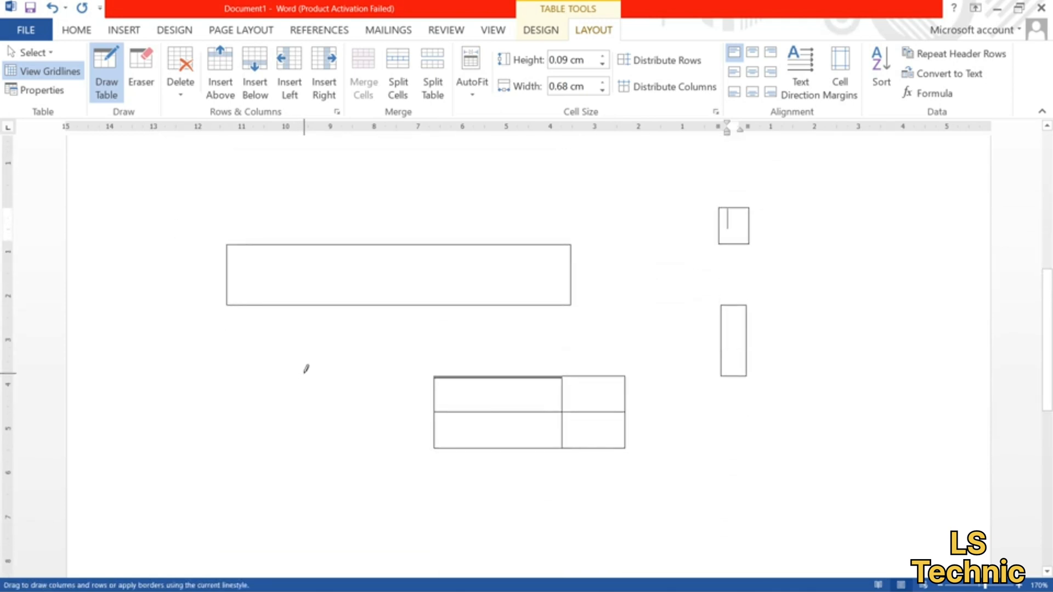
pyautogui.click(125, 30)
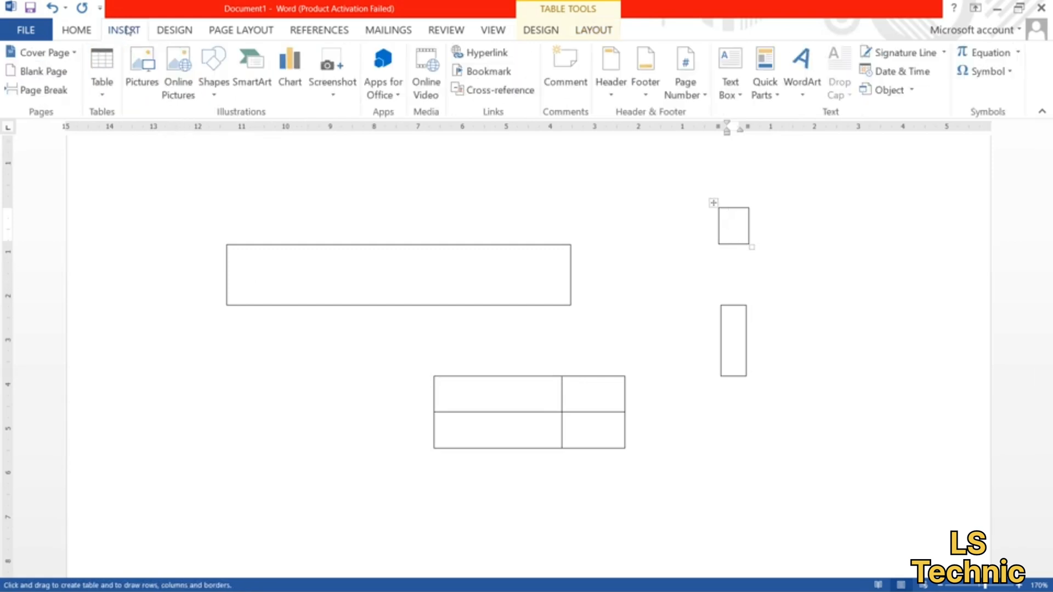
pyautogui.click(104, 88)
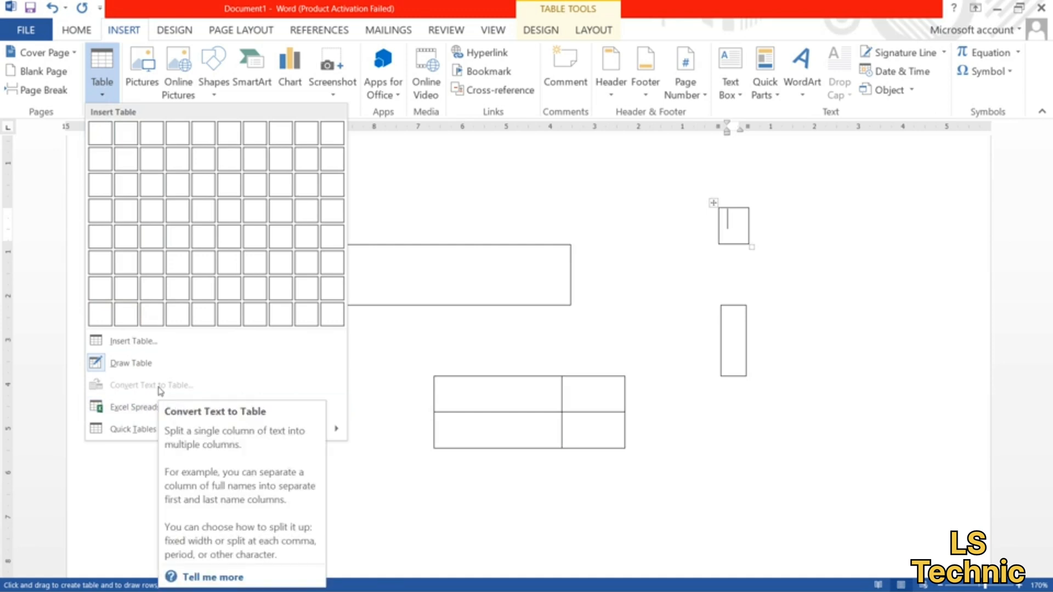
pyautogui.click(529, 343)
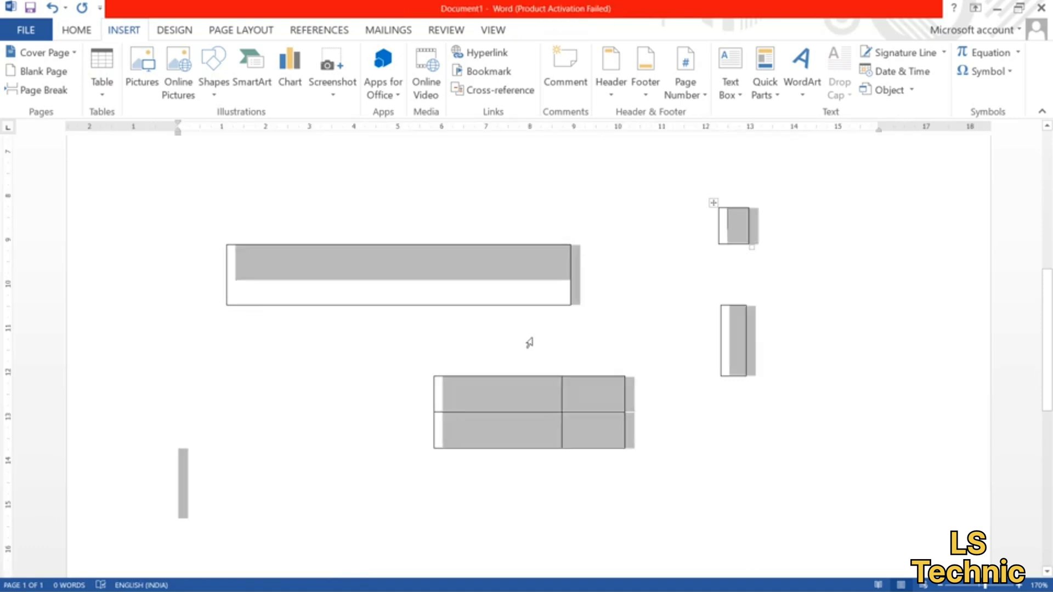
pyautogui.scroll(2, 526, 356)
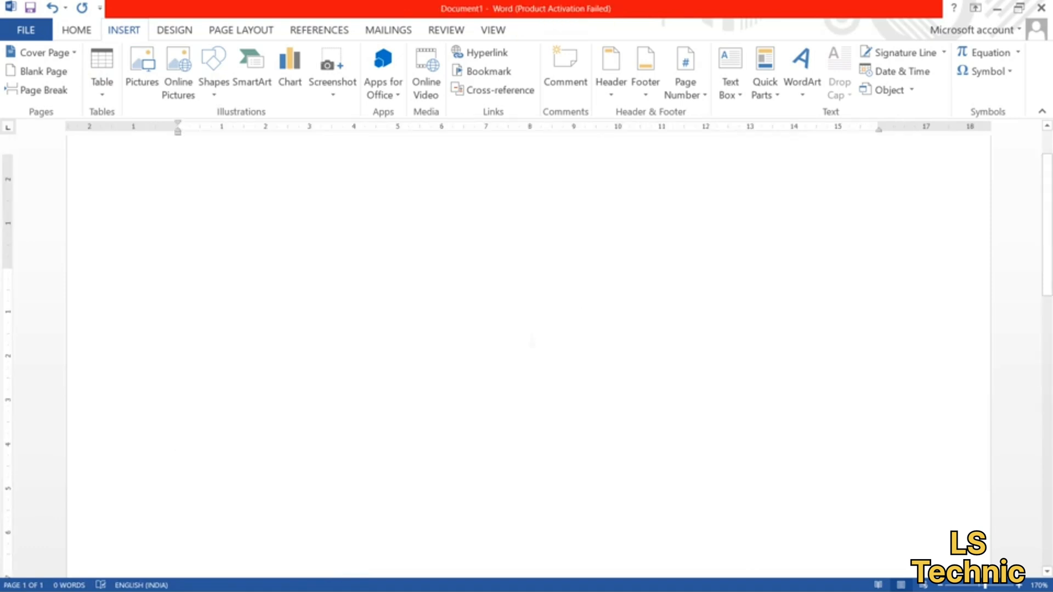
# Generate sample paragraphs at the start of the empty document with =rand()
pyautogui.write('=')
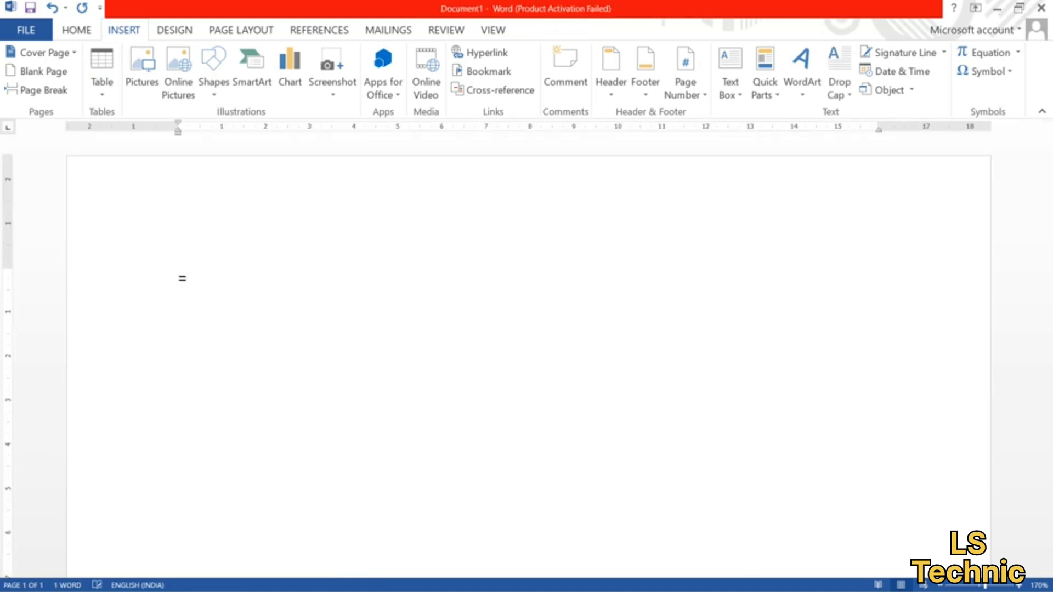
pyautogui.write('rand()')
pyautogui.press('Return')
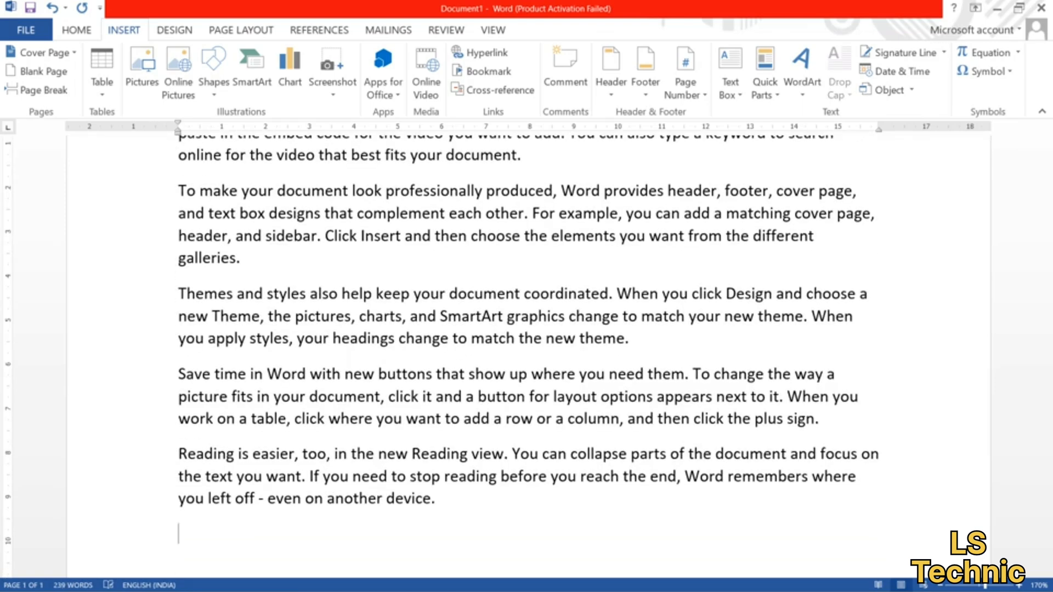
pyautogui.scroll(2, 527, 357)
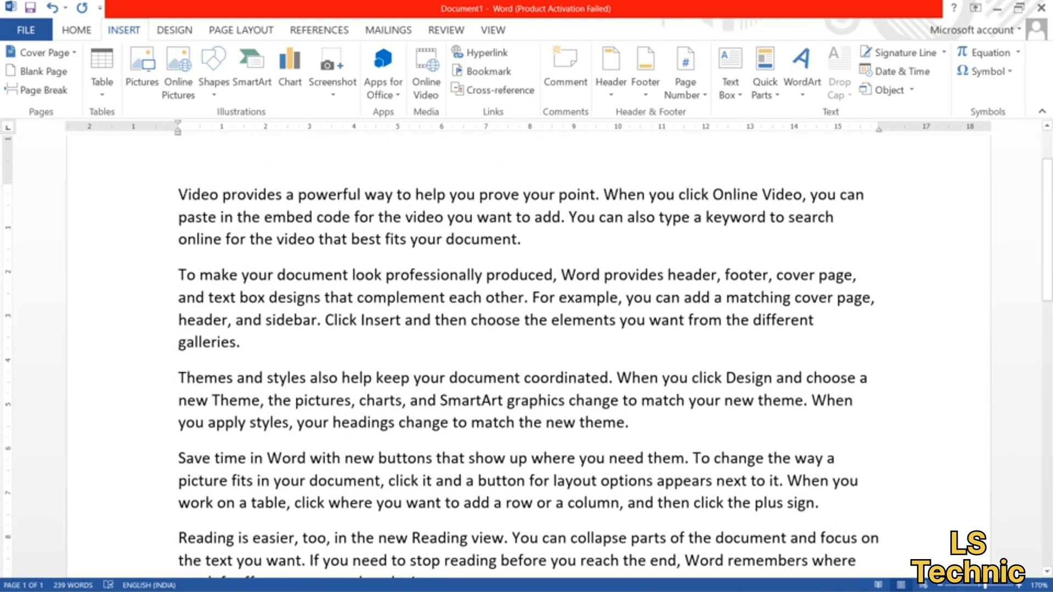
pyautogui.moveTo(179, 195); pyautogui.dragTo(439, 417)
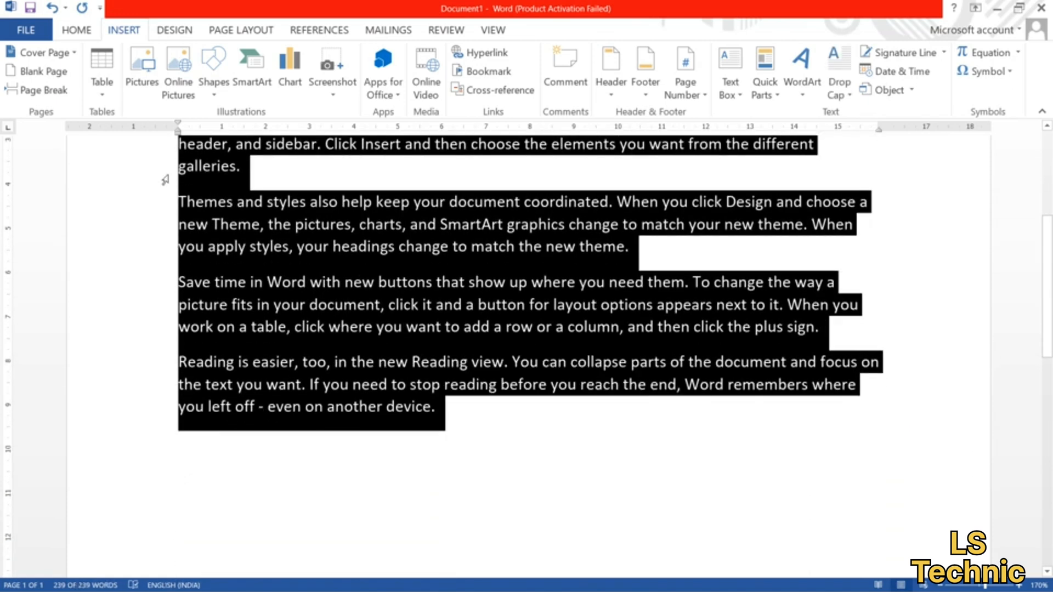
pyautogui.click(108, 88)
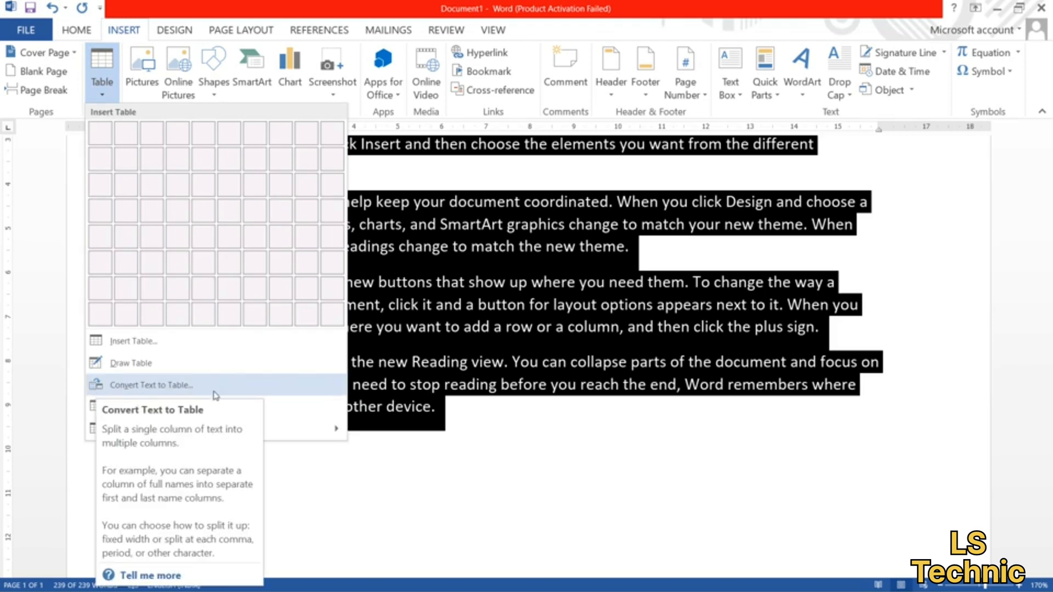
pyautogui.click(599, 438)
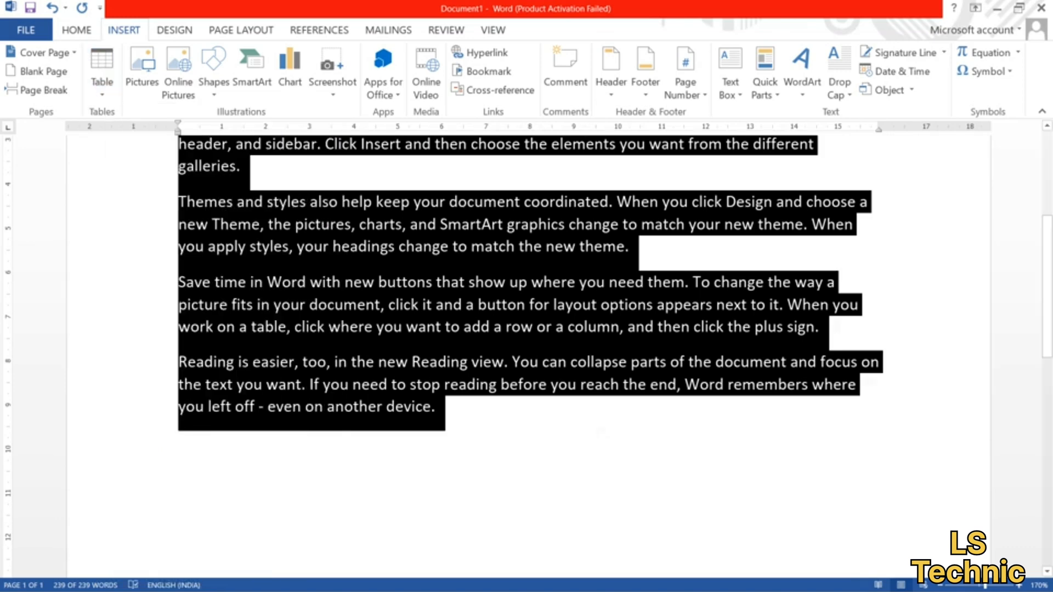
pyautogui.click(599, 438)
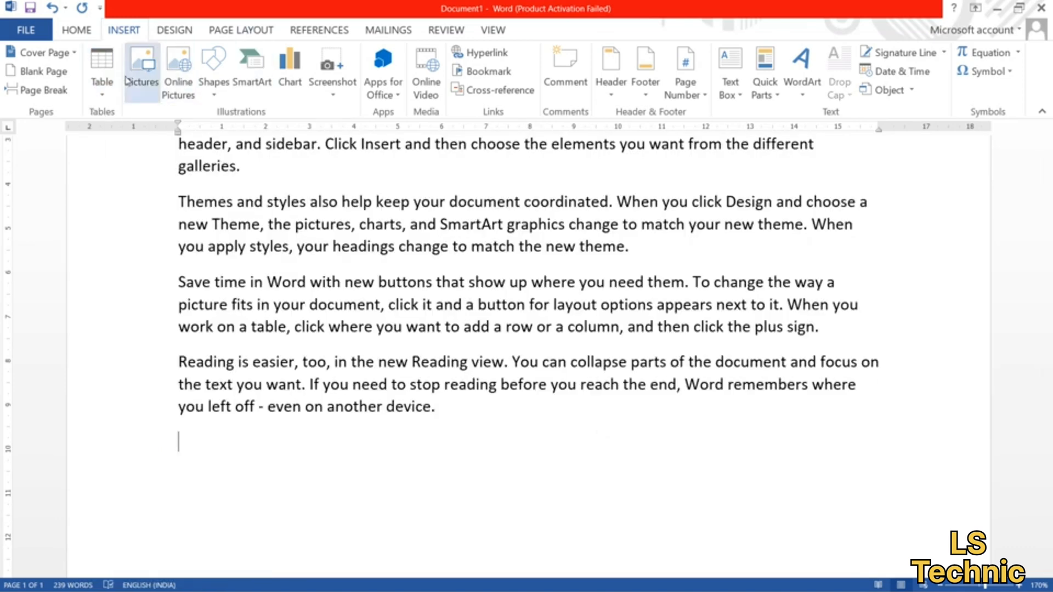
pyautogui.click(89, 98)
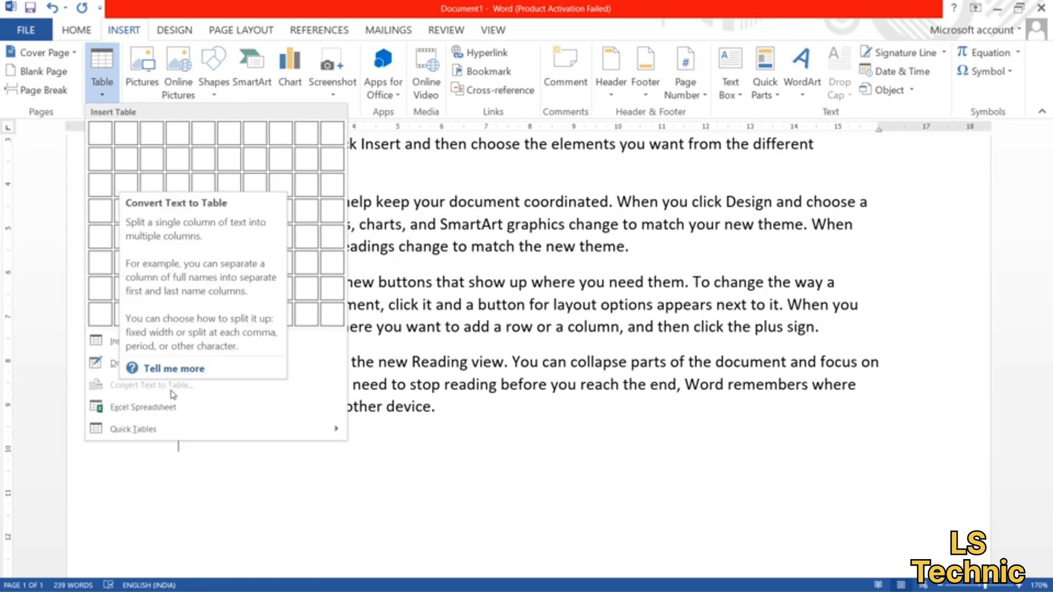
pyautogui.click(387, 387)
# Convert the entire document text to an eight-column table with auto fixed column width, separating the text at commas
pyautogui.hotkey('ctrl', 'a')
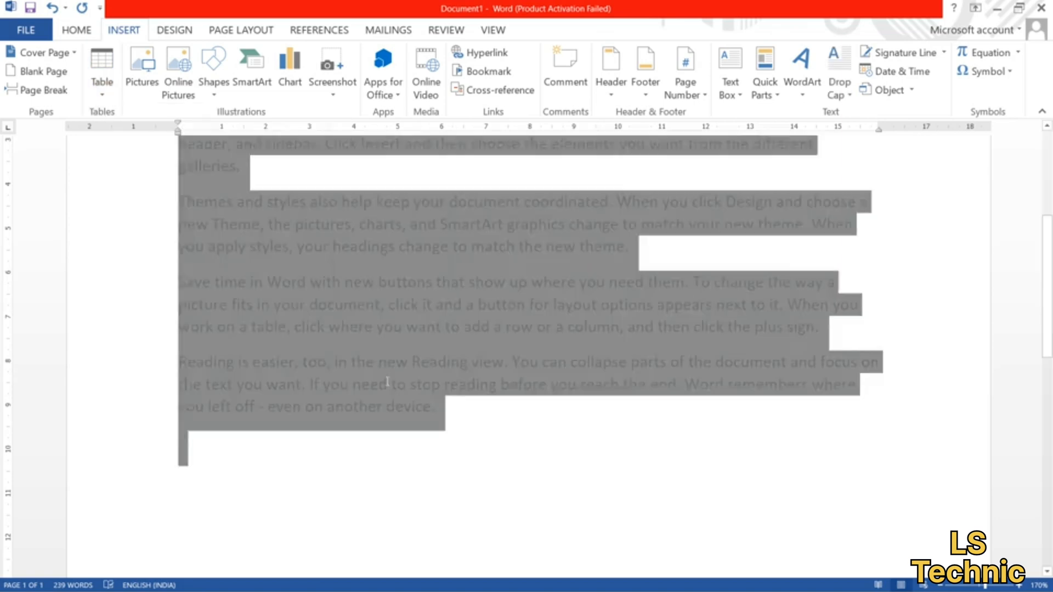
pyautogui.click(116, 95)
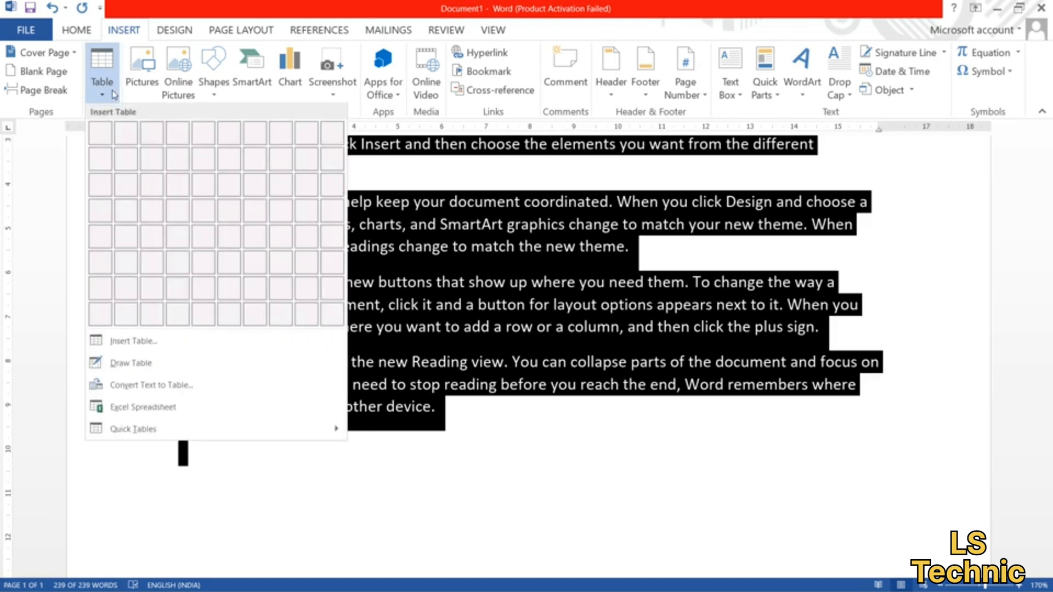
pyautogui.click(141, 387)
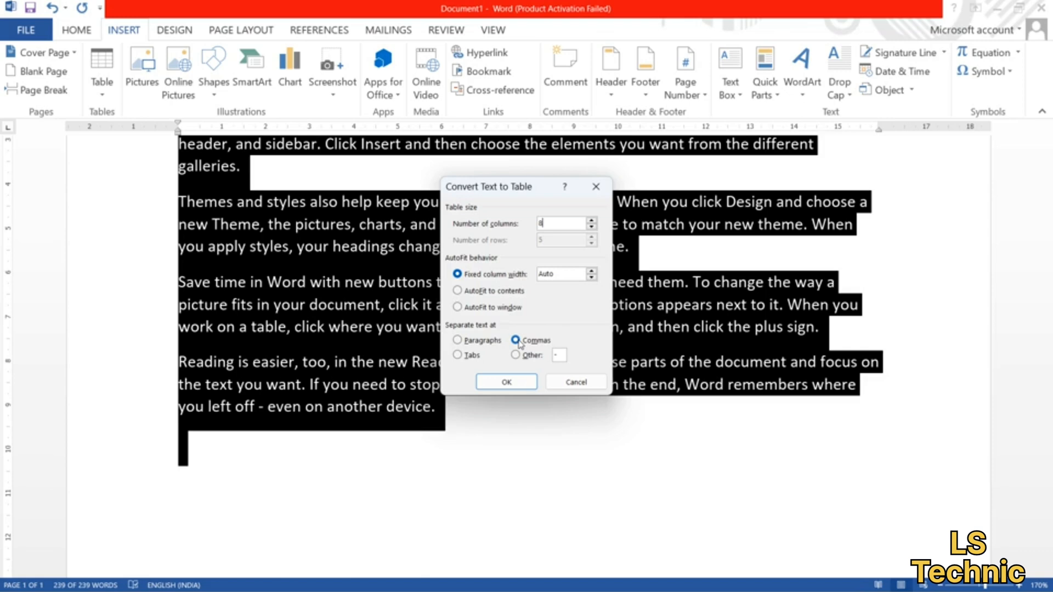
pyautogui.click(507, 382)
# Examine how the sample text is distributed across the converted table's rows and columns on both pages
pyautogui.scroll(4, 514, 384)
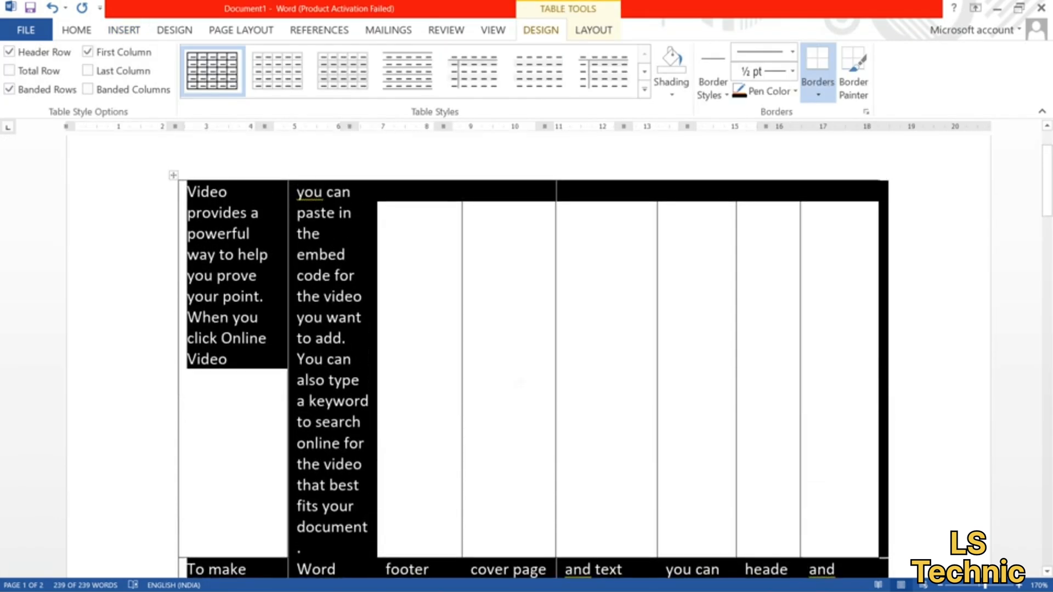
pyautogui.scroll(-10, 518, 382)
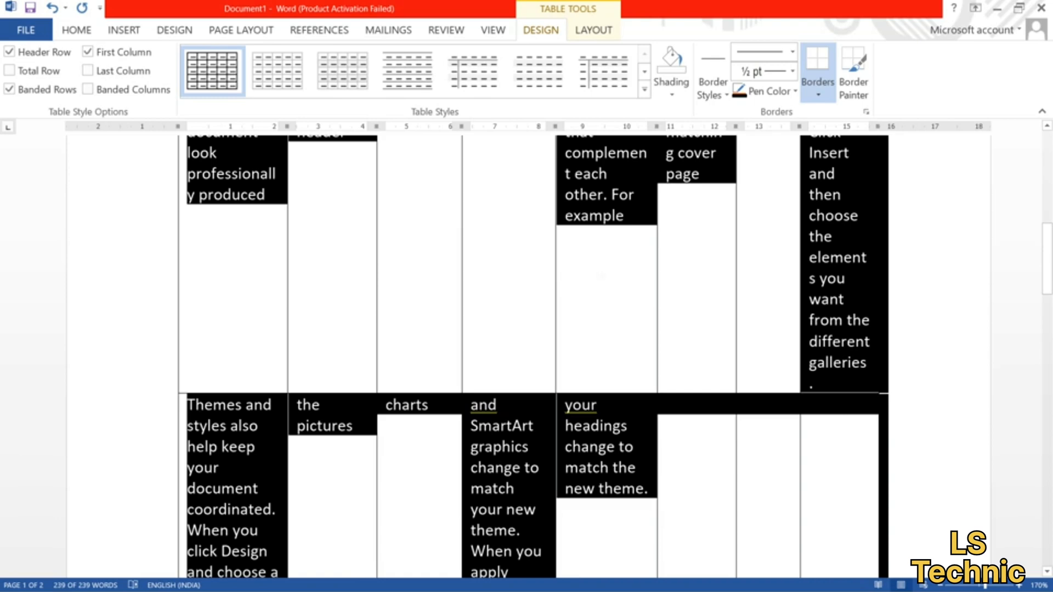
pyautogui.click(603, 276)
pyautogui.scroll(-3, 600, 299)
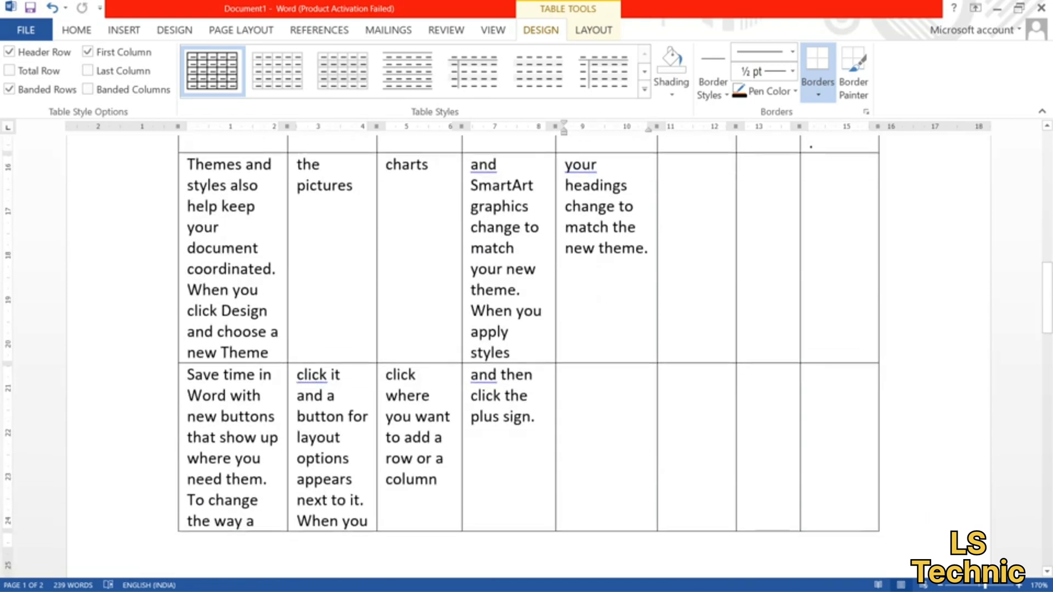
pyautogui.scroll(-2, 600, 299)
pyautogui.scroll(-4, 599, 299)
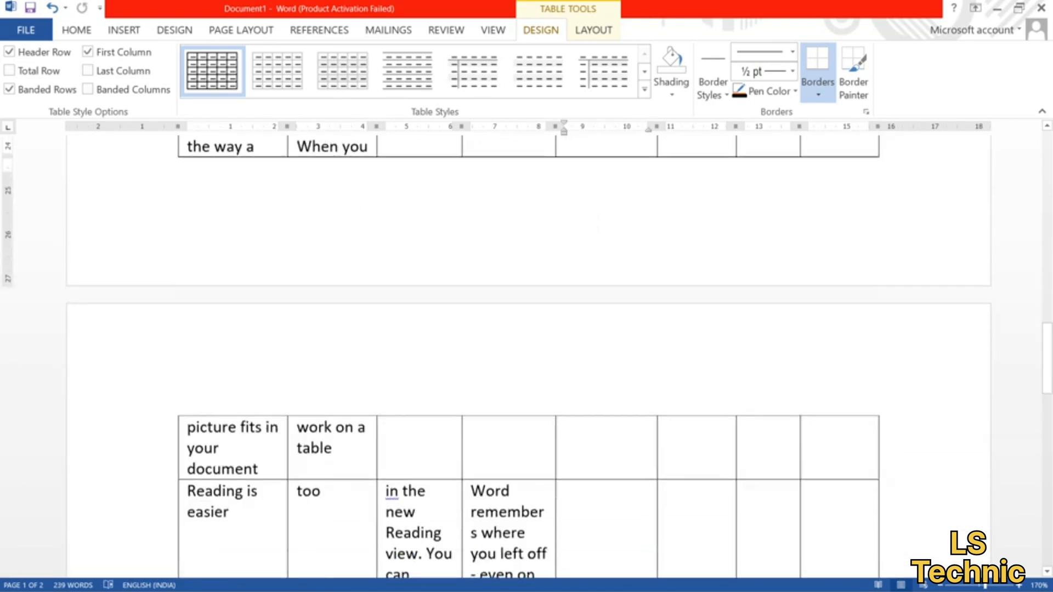
pyautogui.scroll(-8, 598, 299)
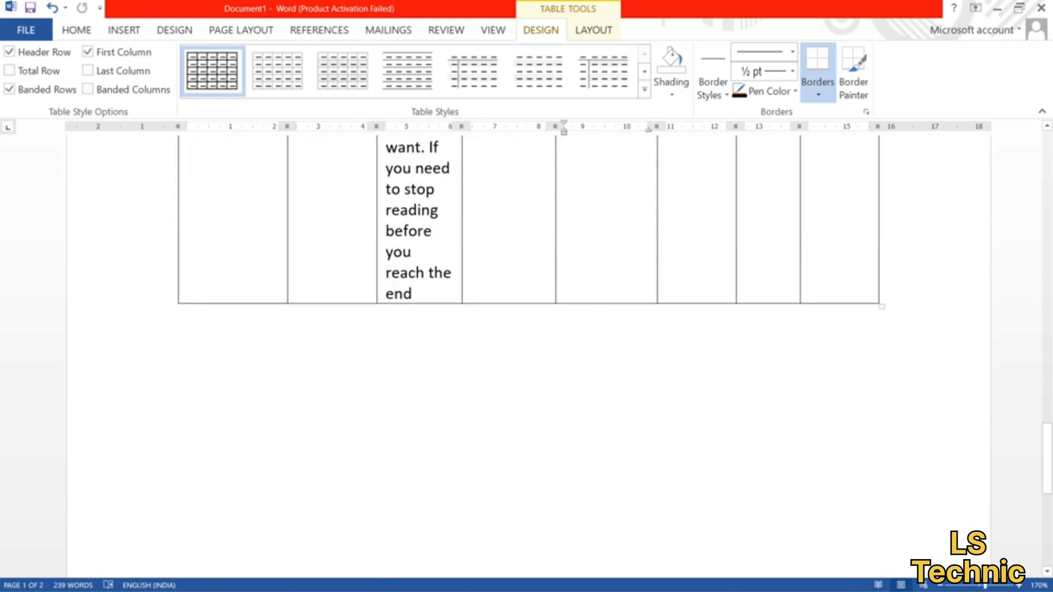
pyautogui.scroll(10, 598, 299)
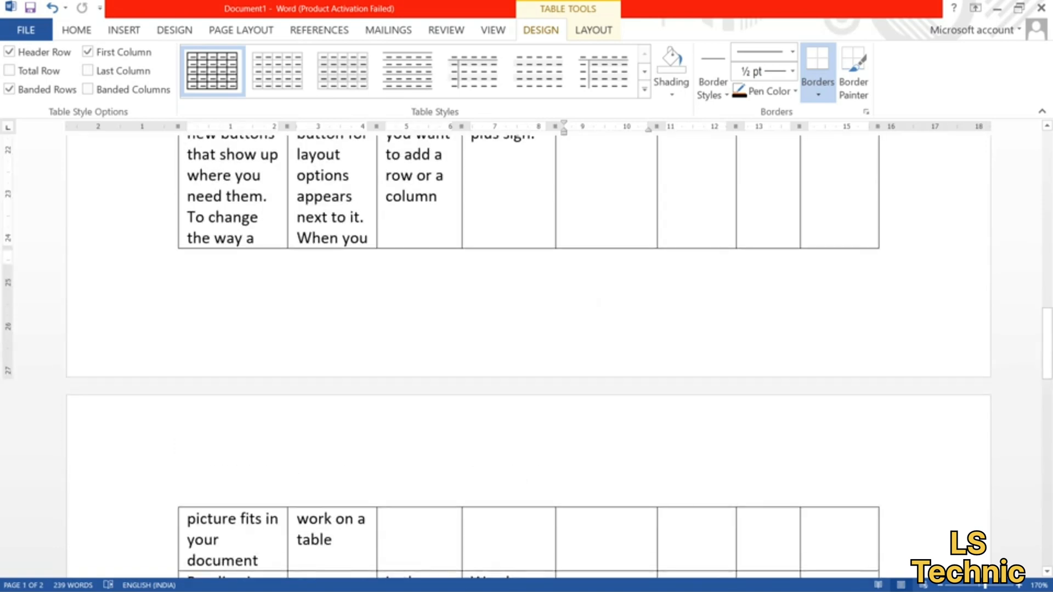
pyautogui.scroll(5, 598, 299)
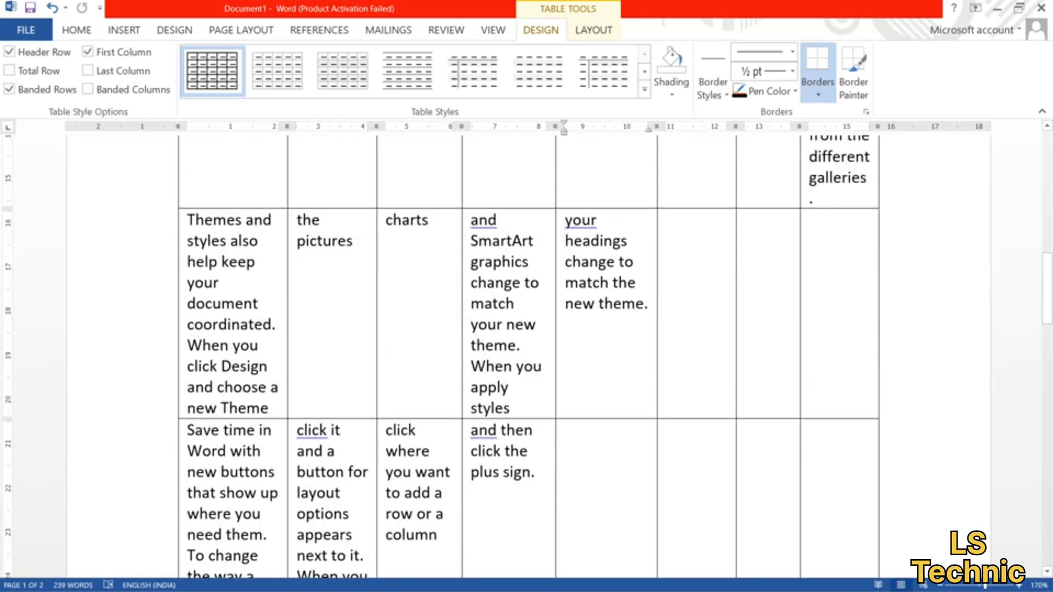
# Undo the comma-separated conversion of the text to a table
pyautogui.hotkey('ctrl', 'z')
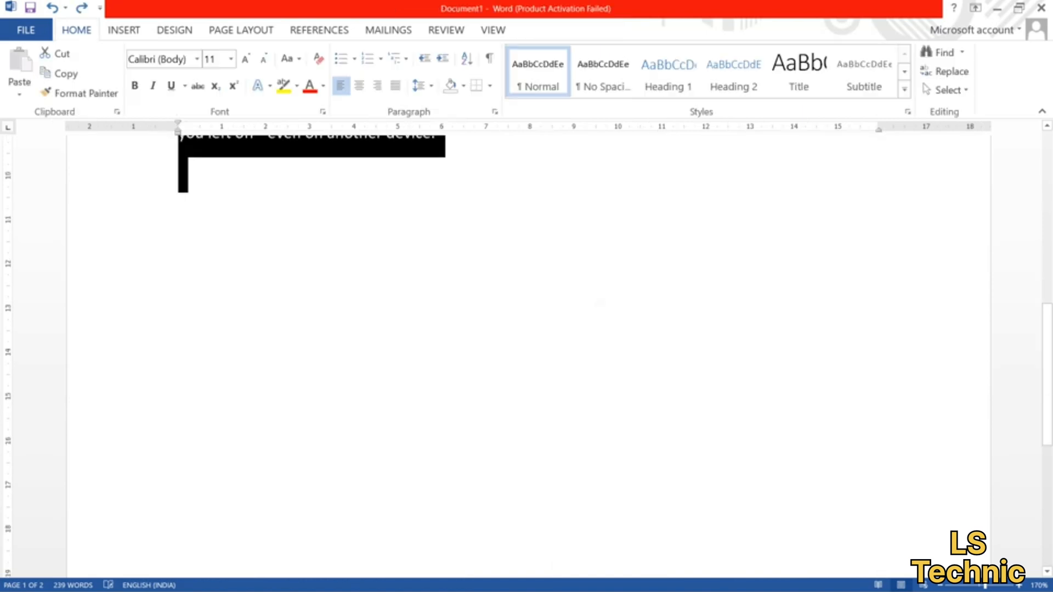
pyautogui.scroll(3, 599, 308)
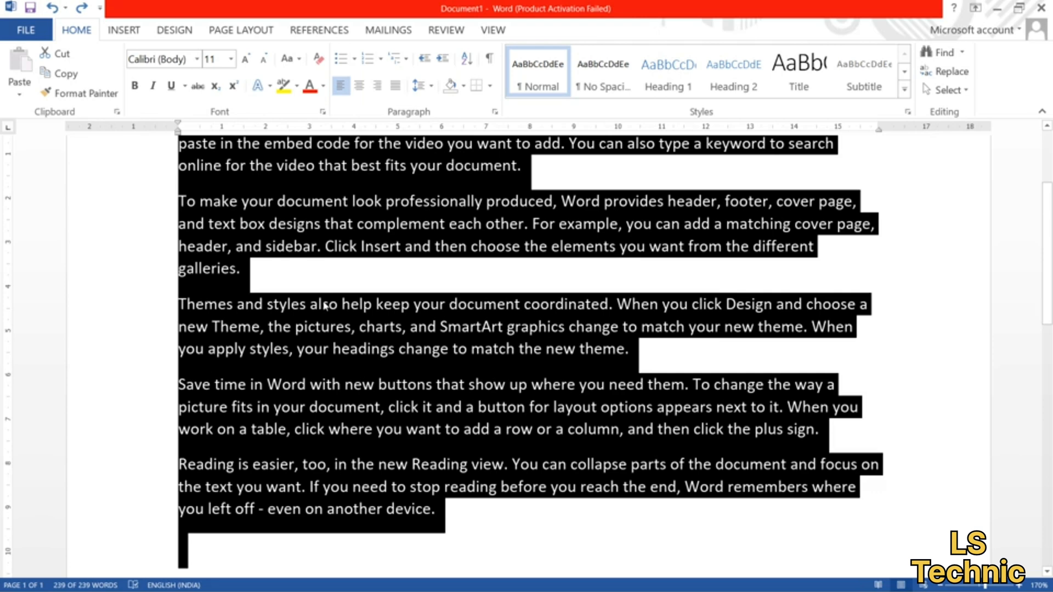
pyautogui.scroll(-2, 326, 306)
pyautogui.scroll(1, 328, 305)
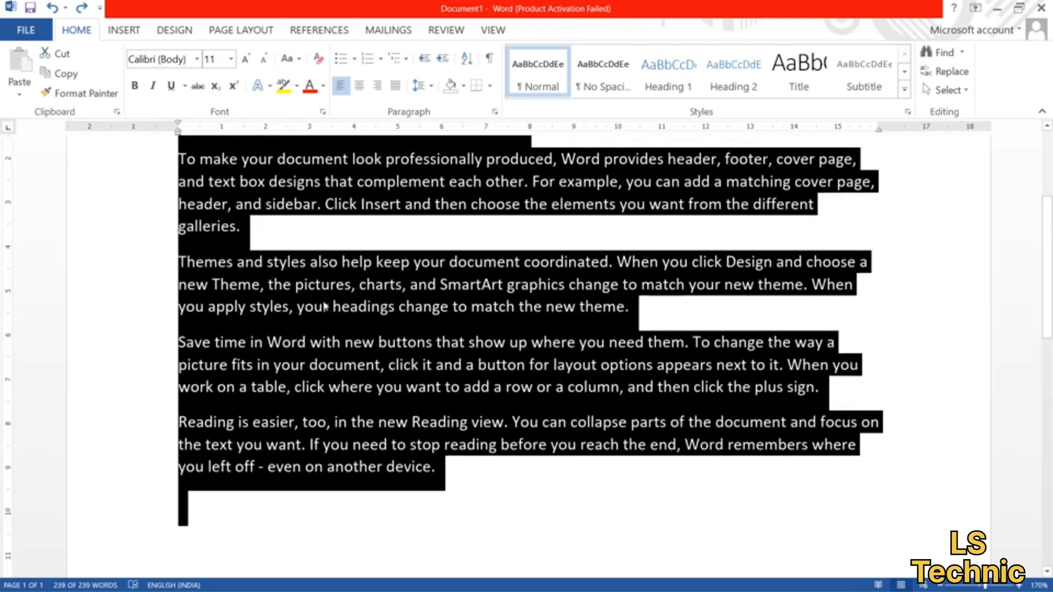
# Convert the selected text to a one-column table, separating the text at paragraphs
pyautogui.click(123, 34)
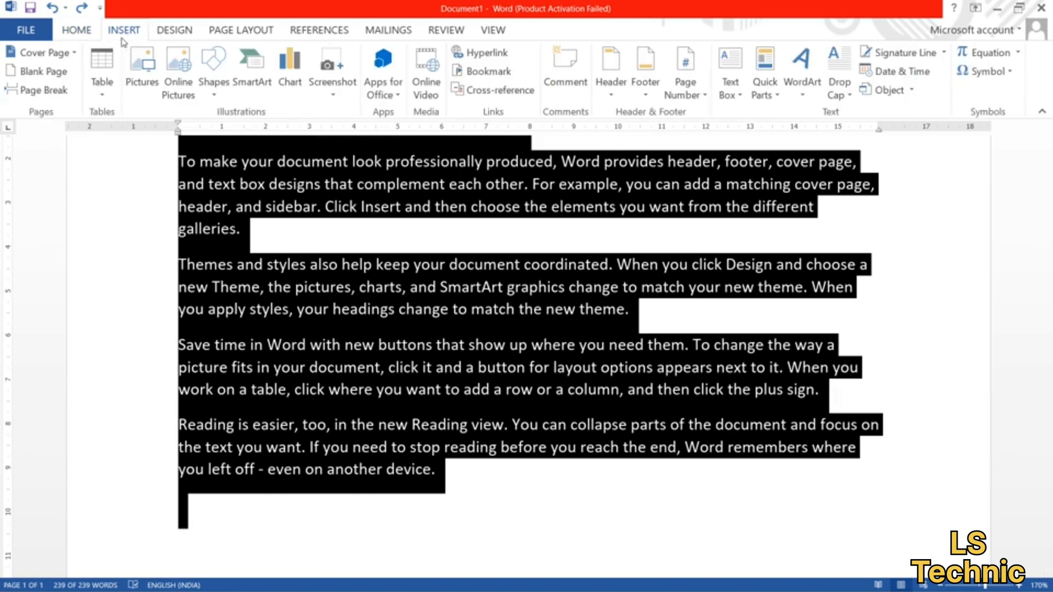
pyautogui.click(102, 88)
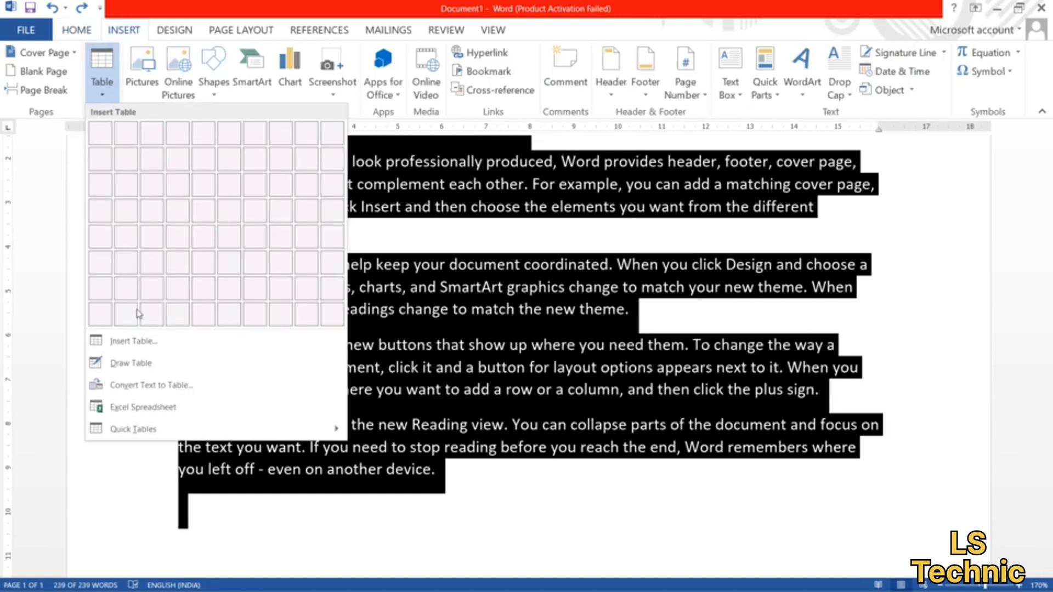
pyautogui.click(127, 388)
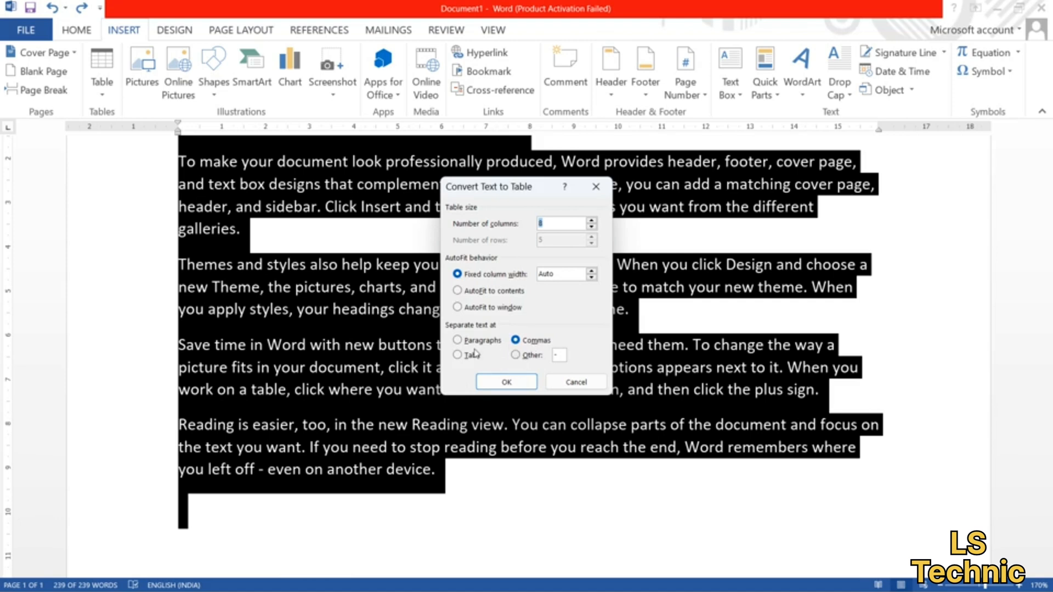
pyautogui.click(458, 341)
pyautogui.click(507, 383)
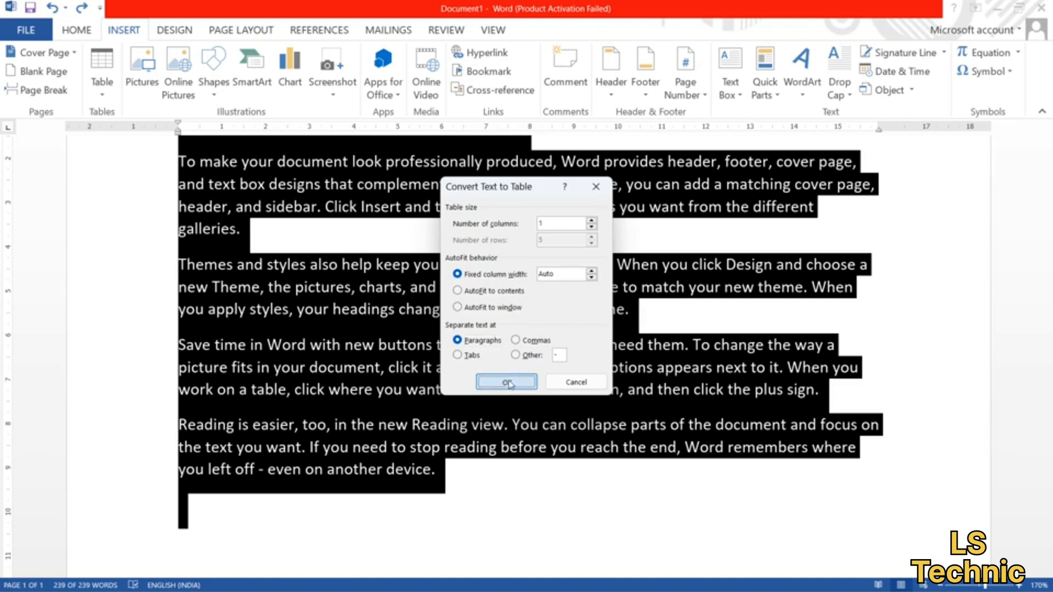
pyautogui.click(509, 382)
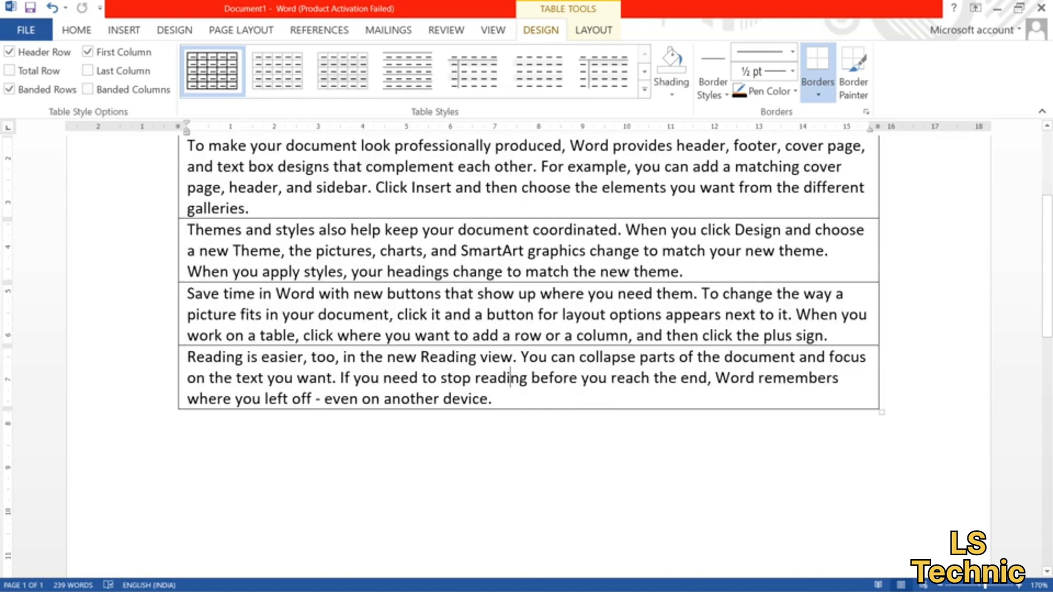
pyautogui.scroll(3, 527, 357)
pyautogui.scroll(-1, 527, 357)
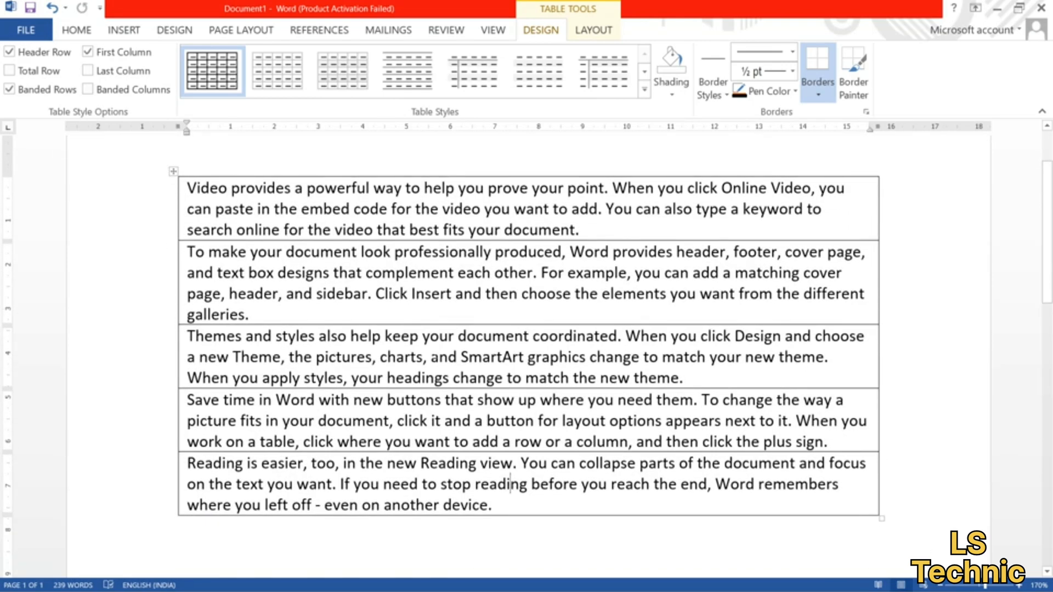
pyautogui.click(250, 315)
# Insert an embedded Excel spreadsheet below the converted table and close the Office activation wizard
pyautogui.scroll(-7, 526, 357)
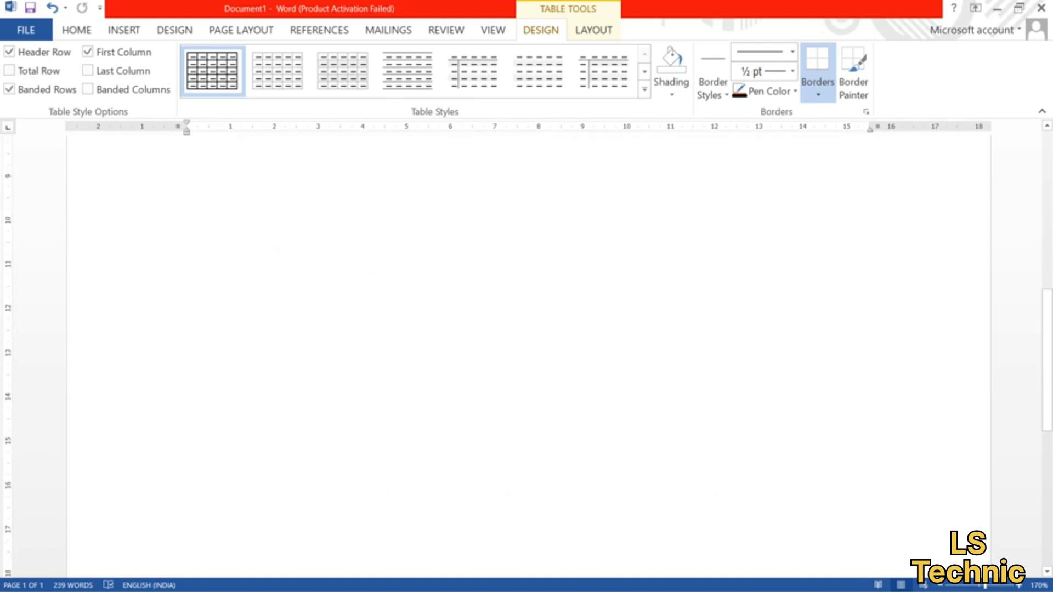
pyautogui.click(279, 250)
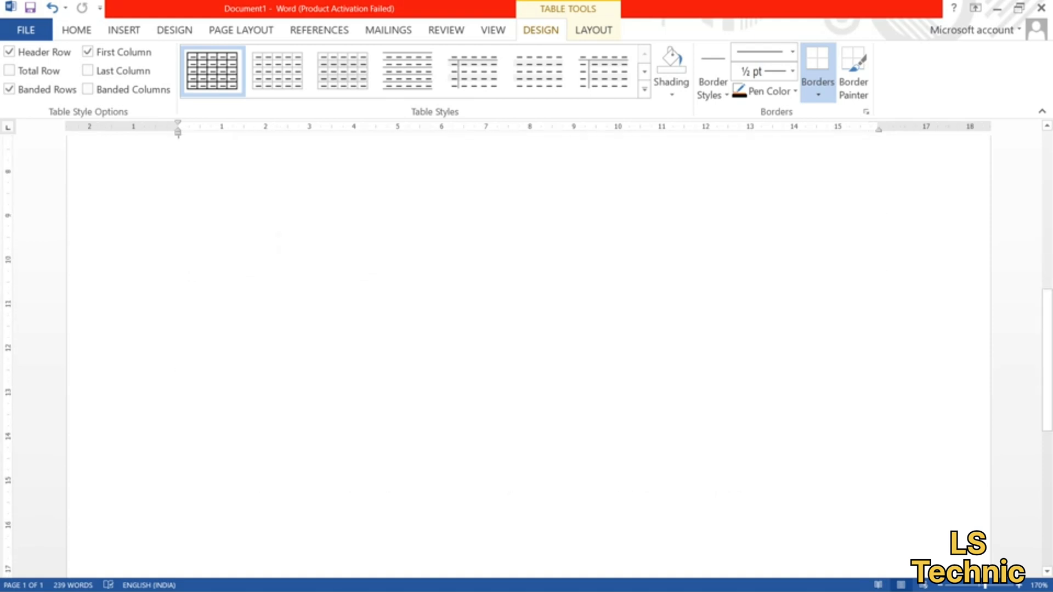
pyautogui.click(124, 31)
pyautogui.click(104, 94)
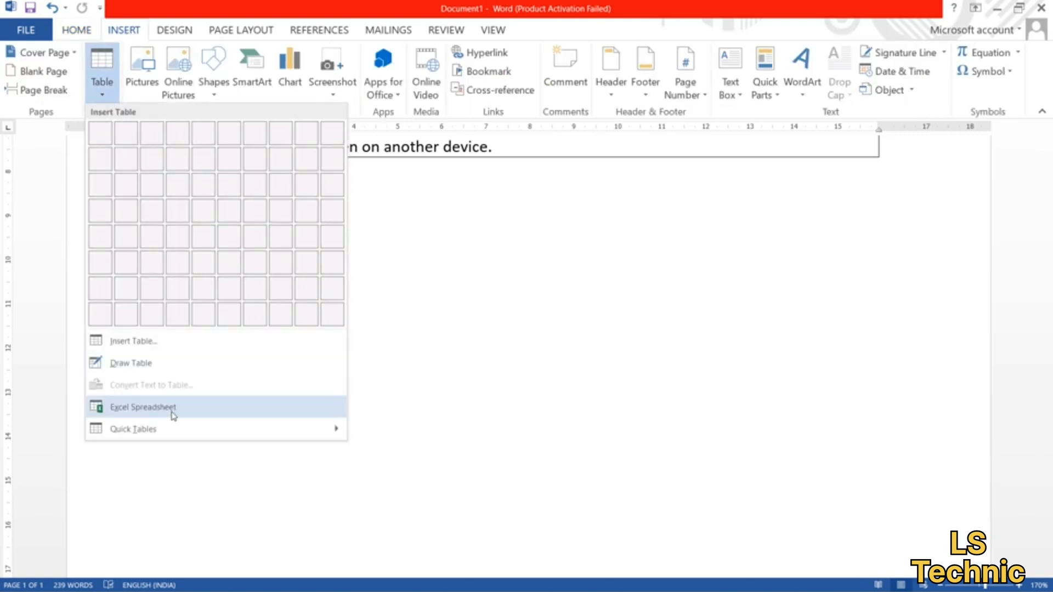
pyautogui.click(439, 378)
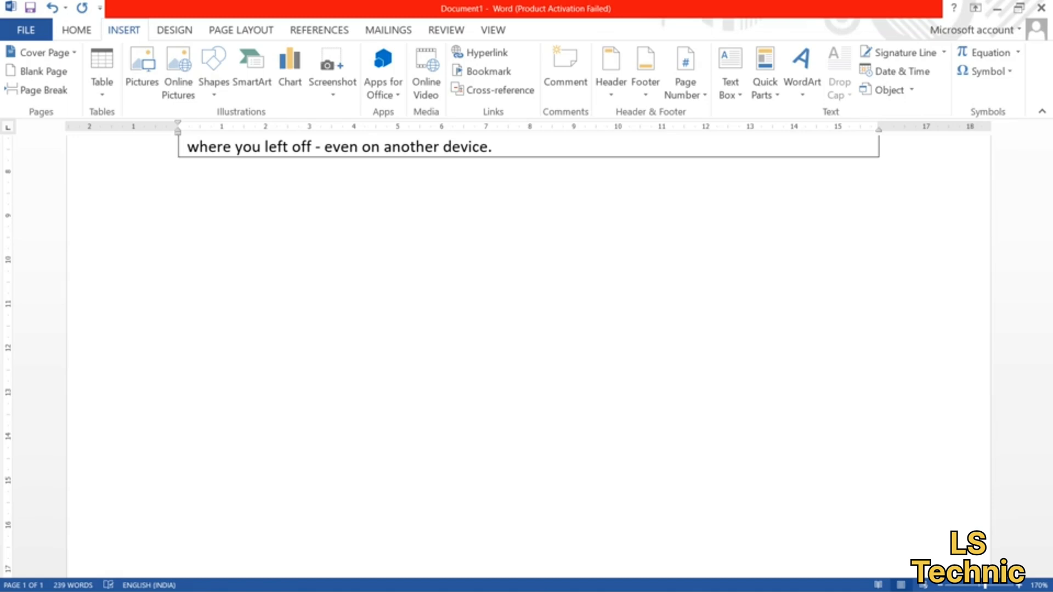
pyautogui.click(102, 94)
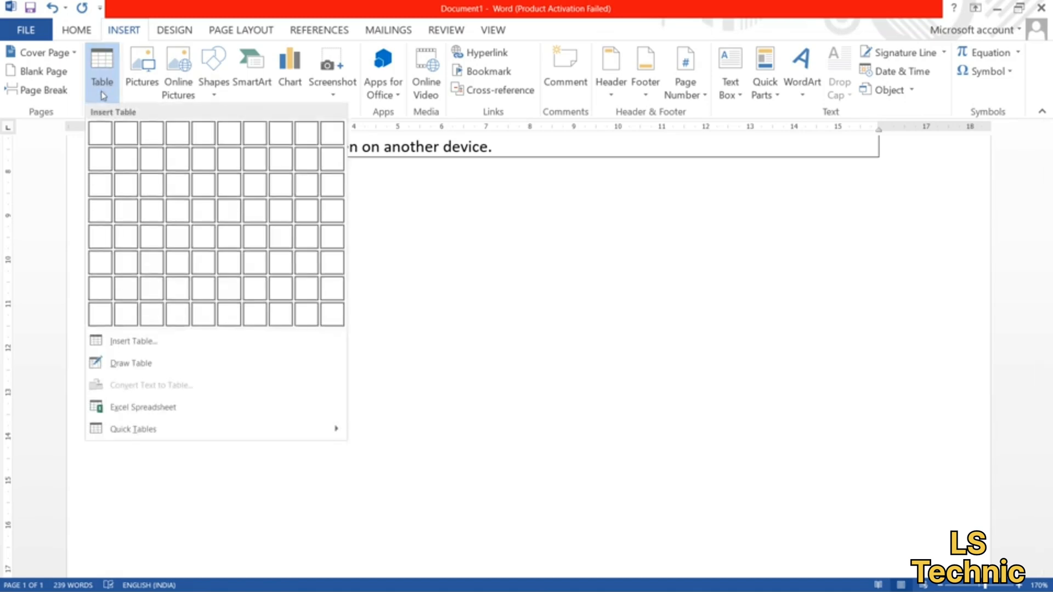
pyautogui.click(146, 409)
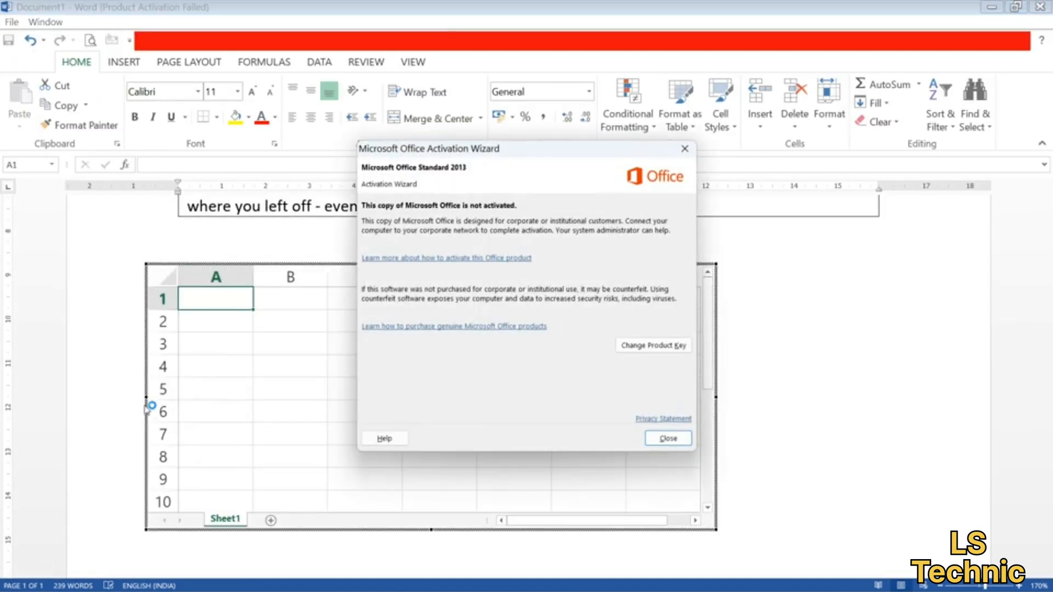
pyautogui.click(665, 439)
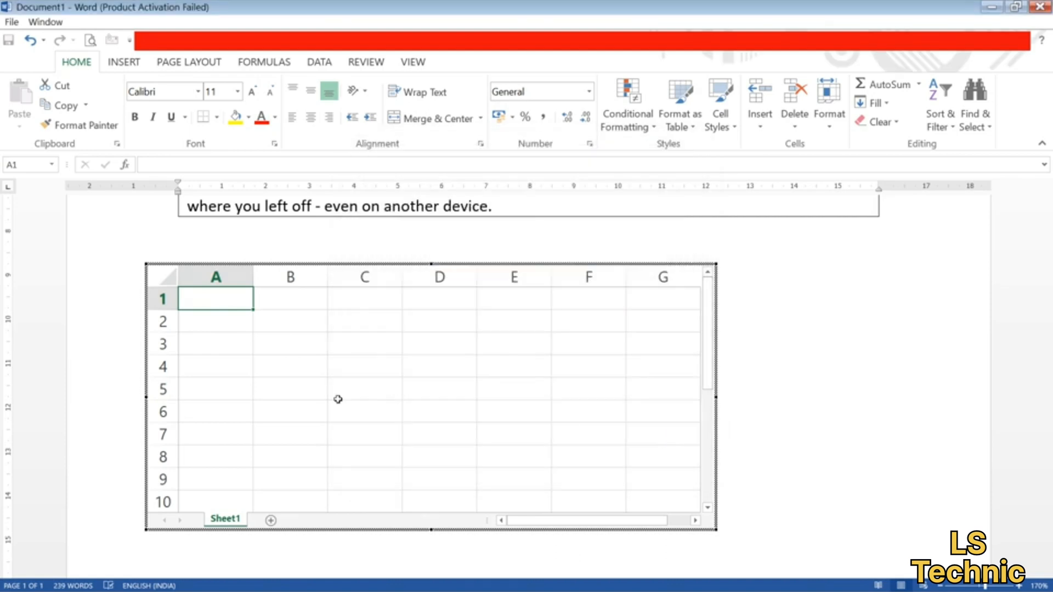
# Enter 4654 in cell A2 and 465 in cell A3 of the embedded spreadsheet
pyautogui.click(230, 324)
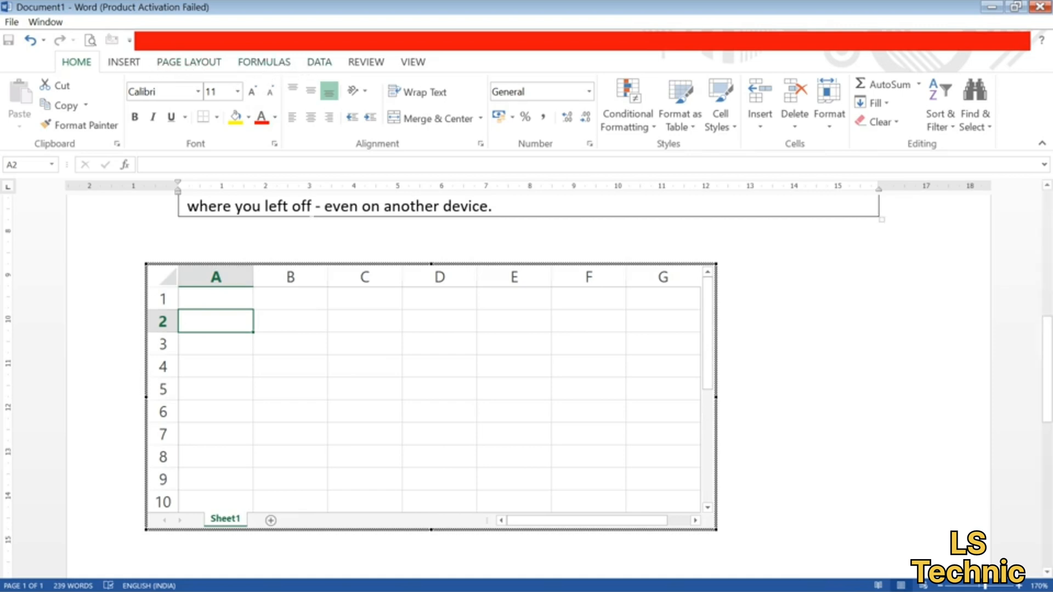
pyautogui.write('4654')
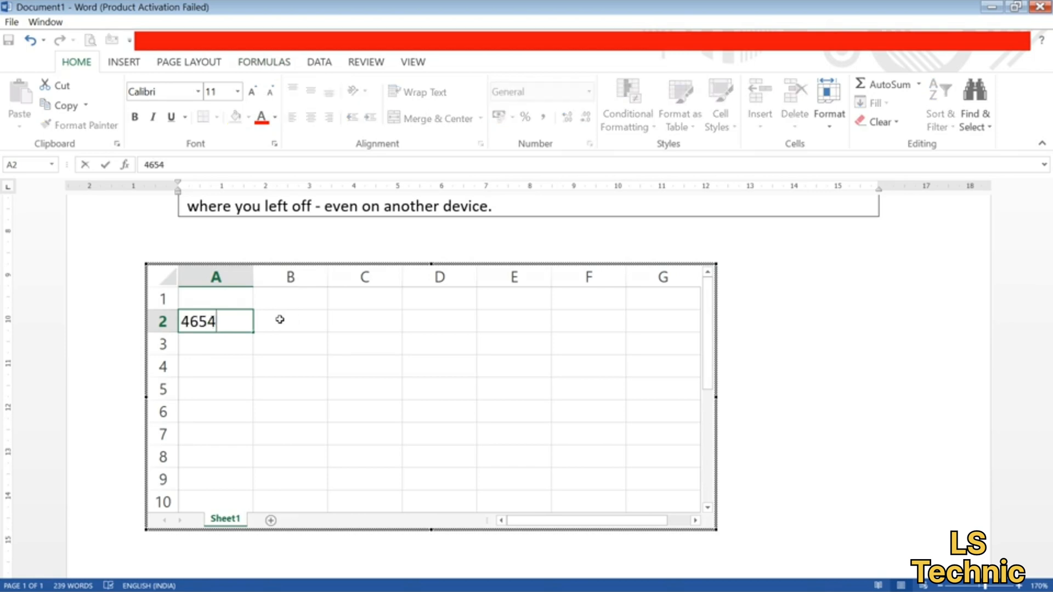
pyautogui.press('Return')
pyautogui.write('465')
pyautogui.press('Return')
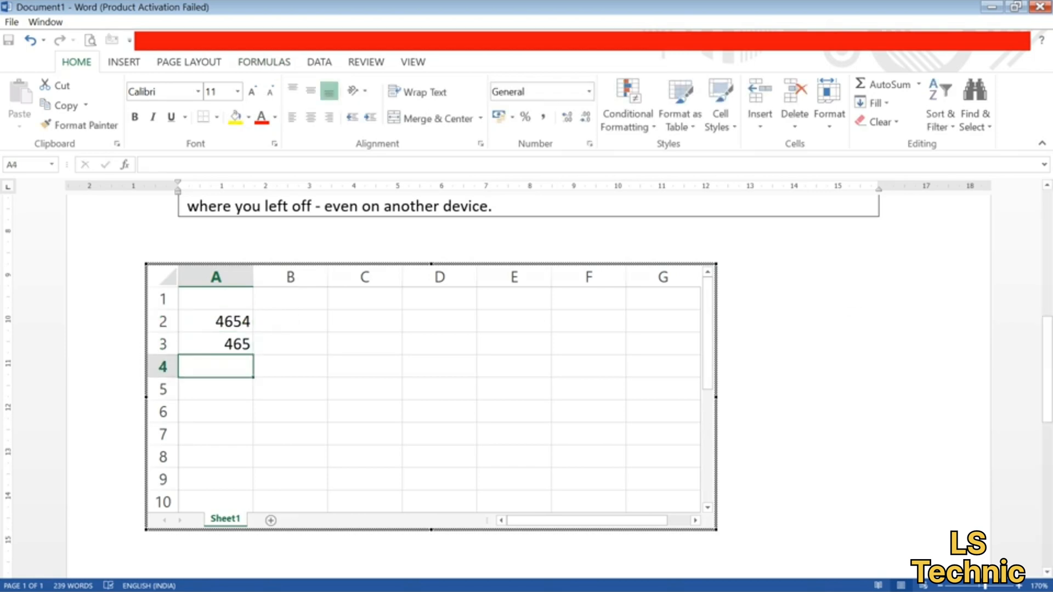
# Finish editing the embedded Excel spreadsheet, return to the document and review it below the converted text table
pyautogui.click(849, 317)
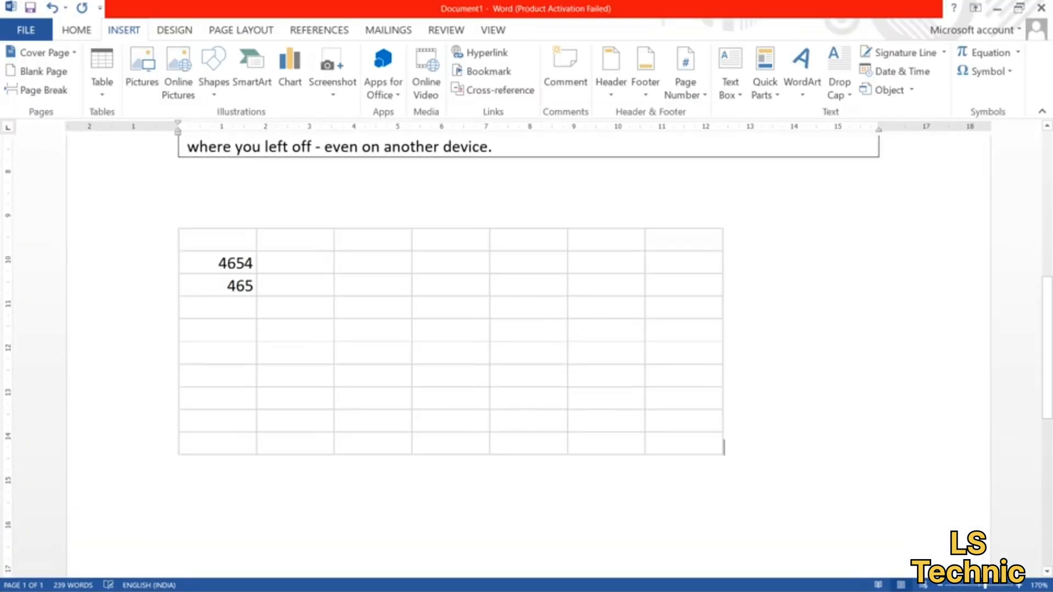
pyautogui.scroll(5, 526, 352)
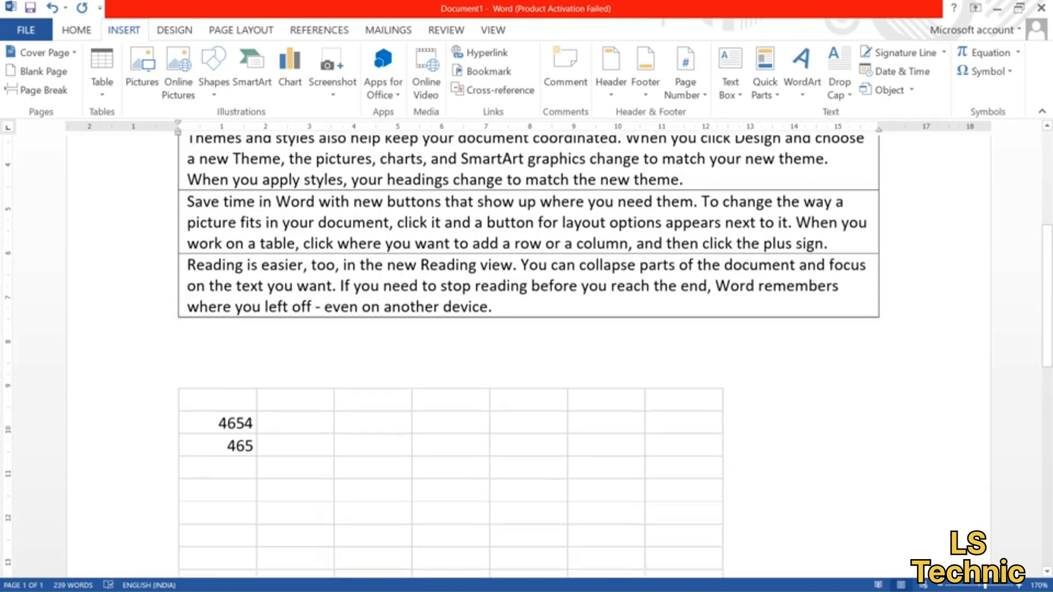
pyautogui.scroll(-4, 527, 351)
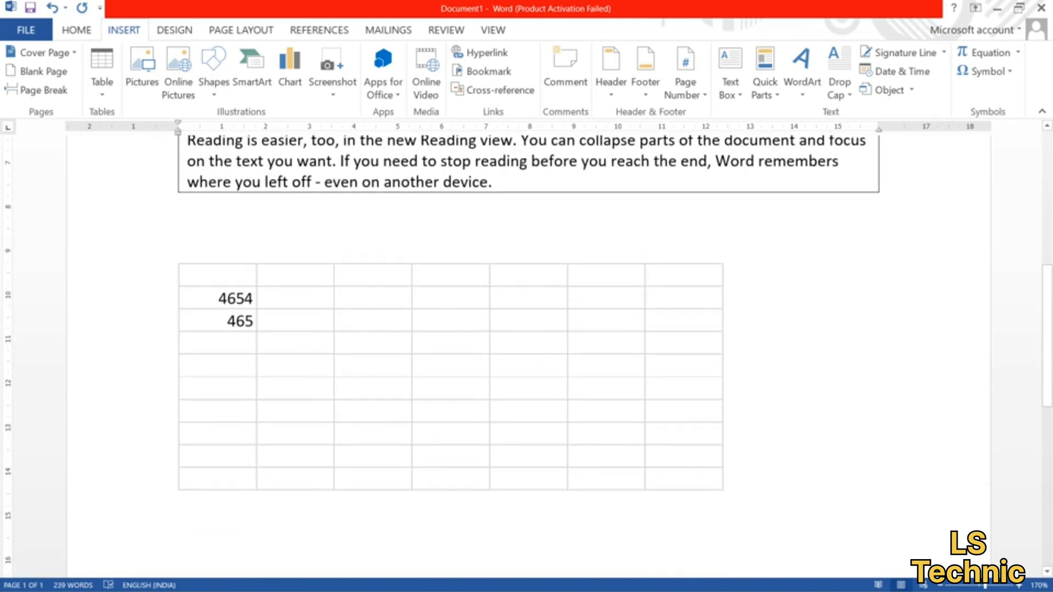
# Insert the built-in With Subheads 2 quick table below the embedded spreadsheet and review it
pyautogui.click(102, 94)
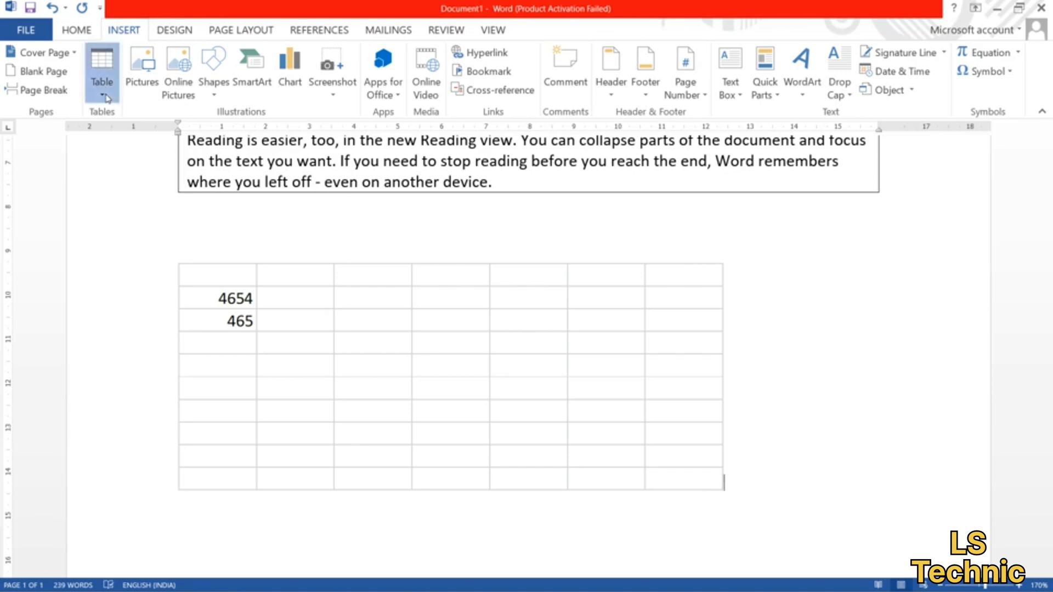
pyautogui.moveTo(136, 432)
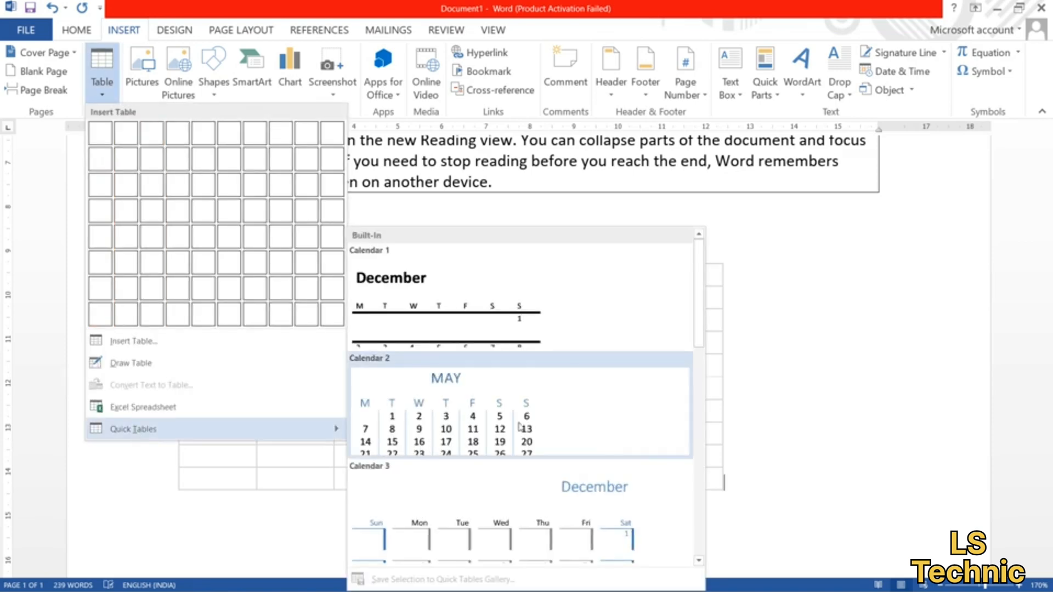
pyautogui.scroll(-5, 544, 417)
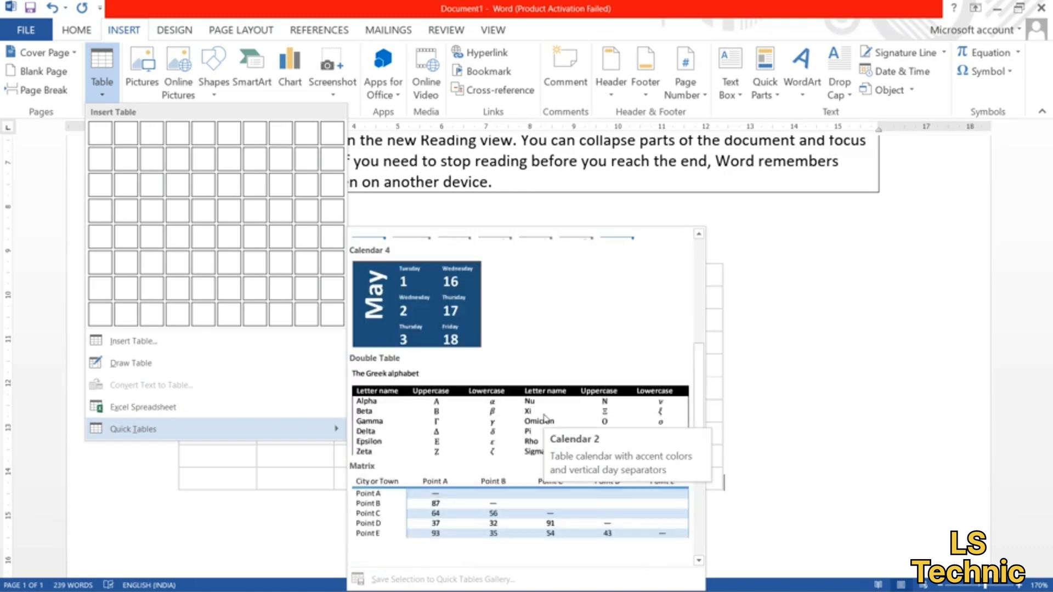
pyautogui.scroll(-3, 545, 417)
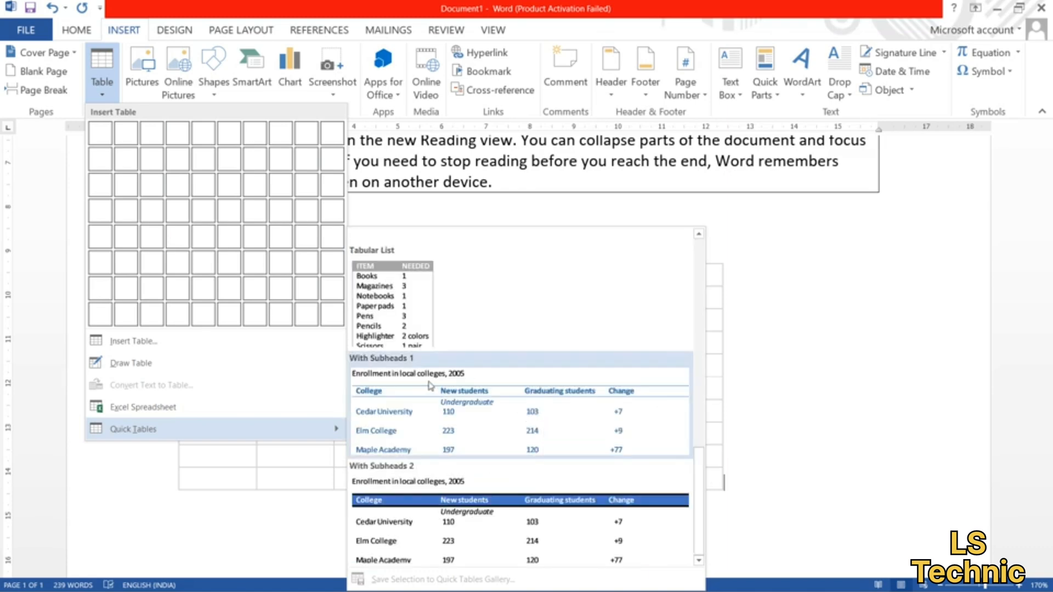
pyautogui.click(410, 493)
pyautogui.scroll(-5, 410, 491)
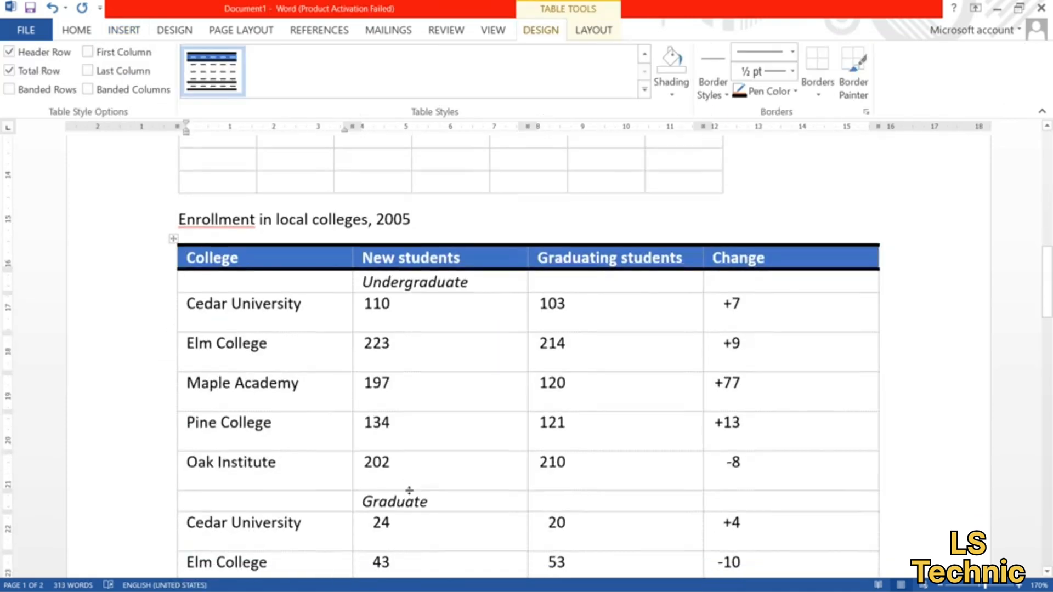
pyautogui.scroll(-3, 409, 490)
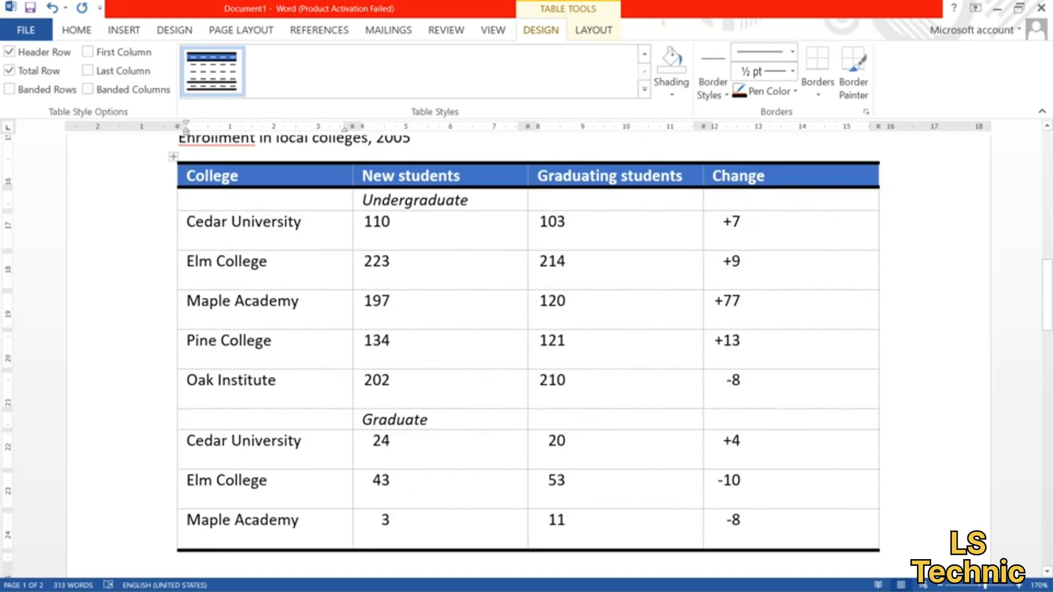
# Insert the built-in Calendar 1 quick table at the college enrollment table and review it
pyautogui.click(124, 30)
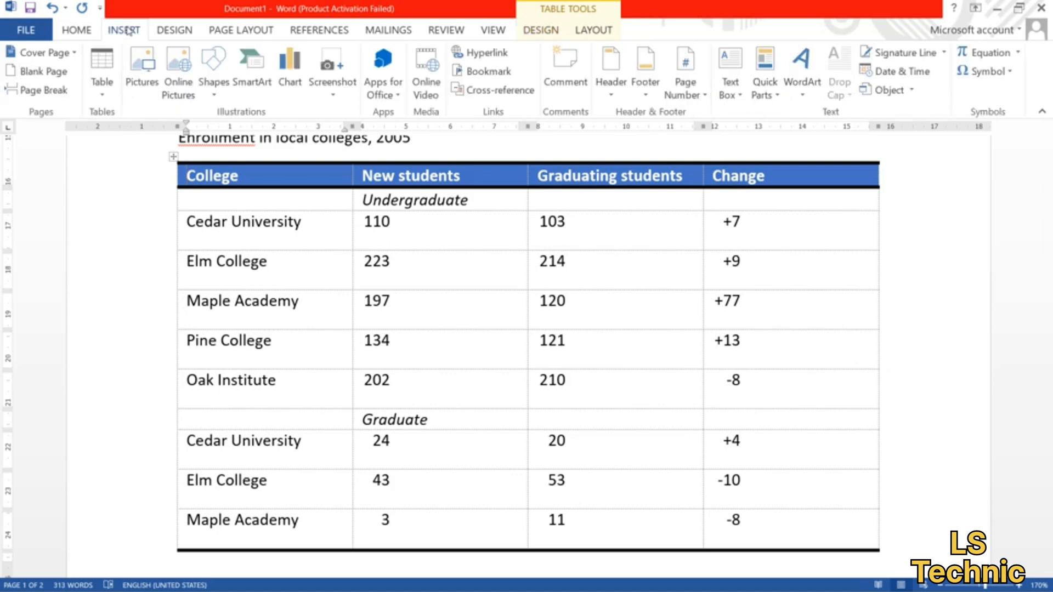
pyautogui.click(103, 93)
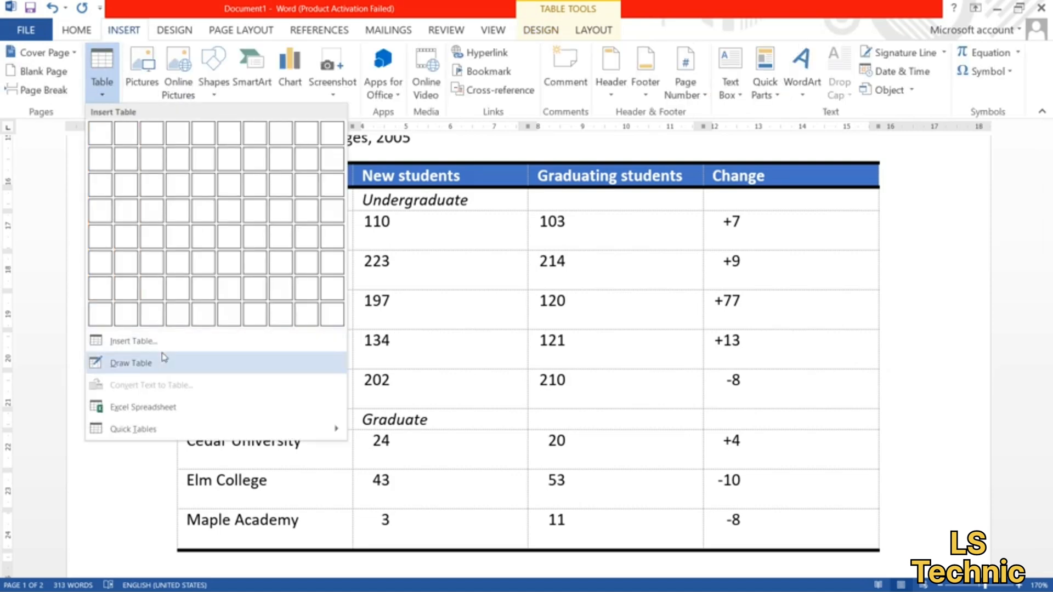
pyautogui.moveTo(283, 432)
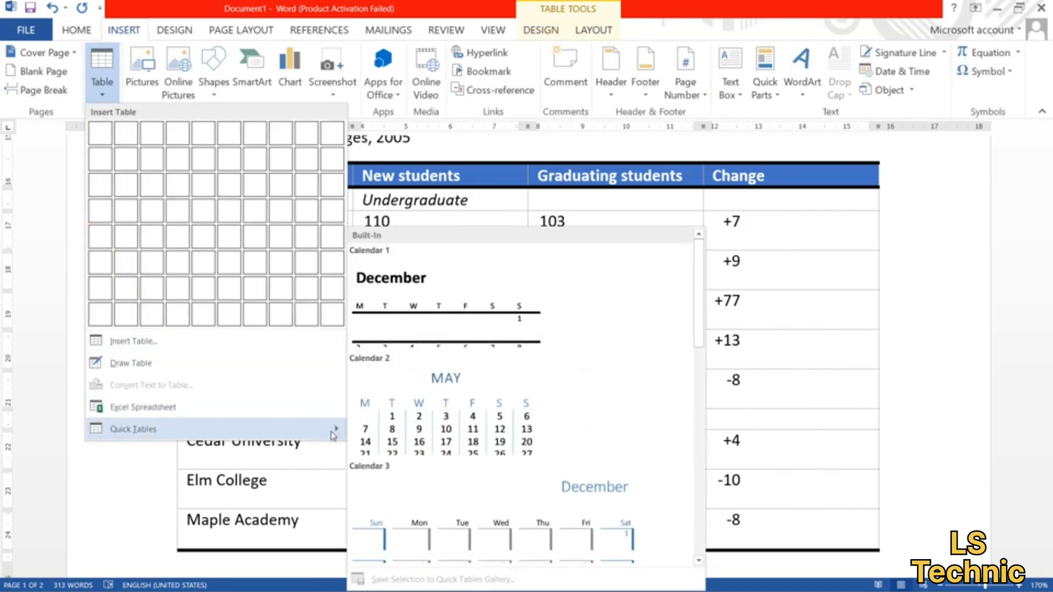
pyautogui.click(436, 327)
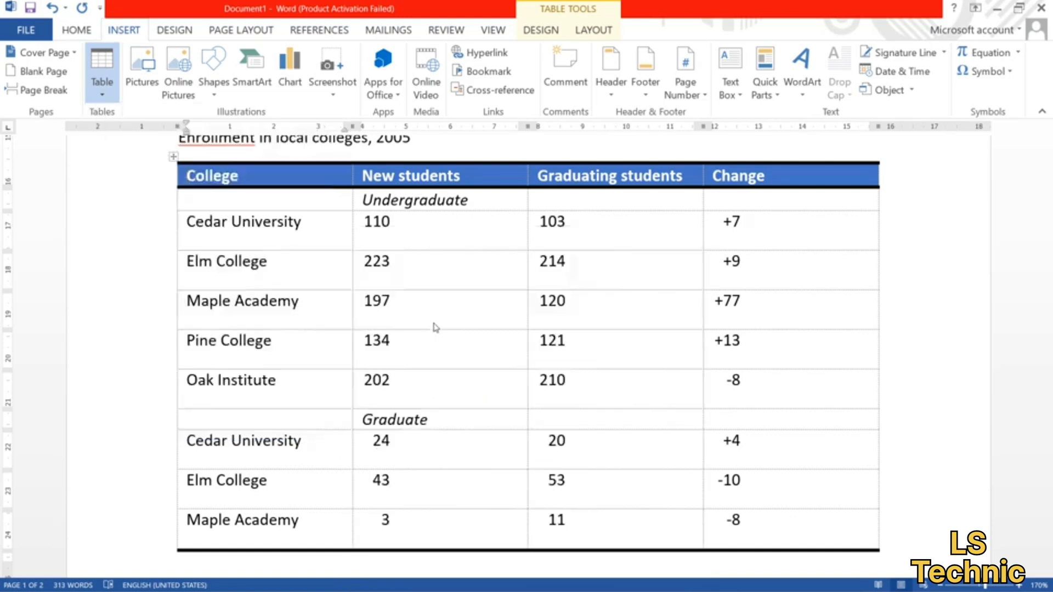
pyautogui.scroll(-5, 527, 351)
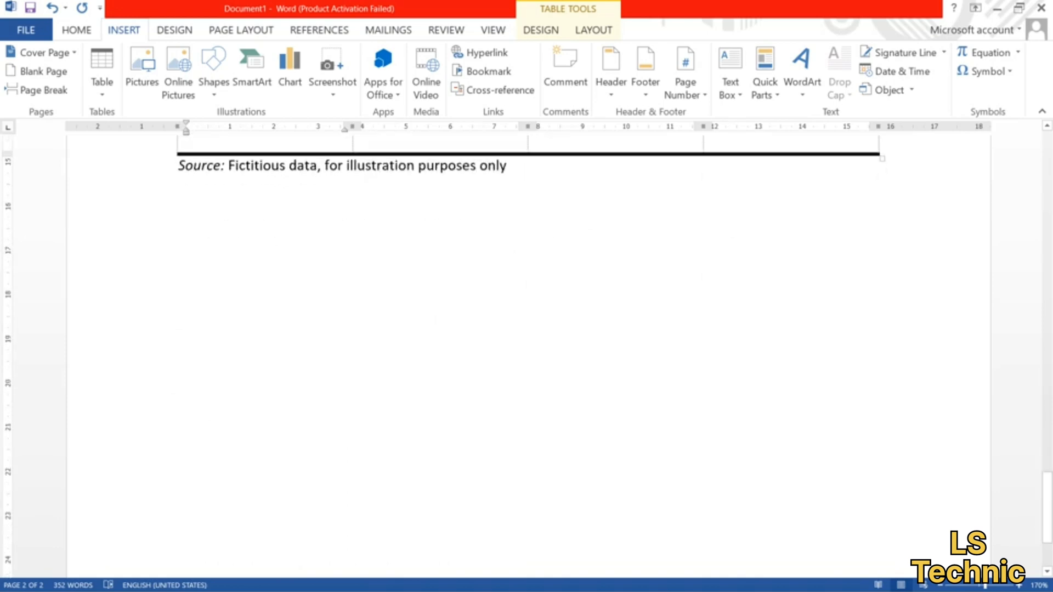
pyautogui.scroll(18, 527, 351)
pyautogui.scroll(-3, 434, 318)
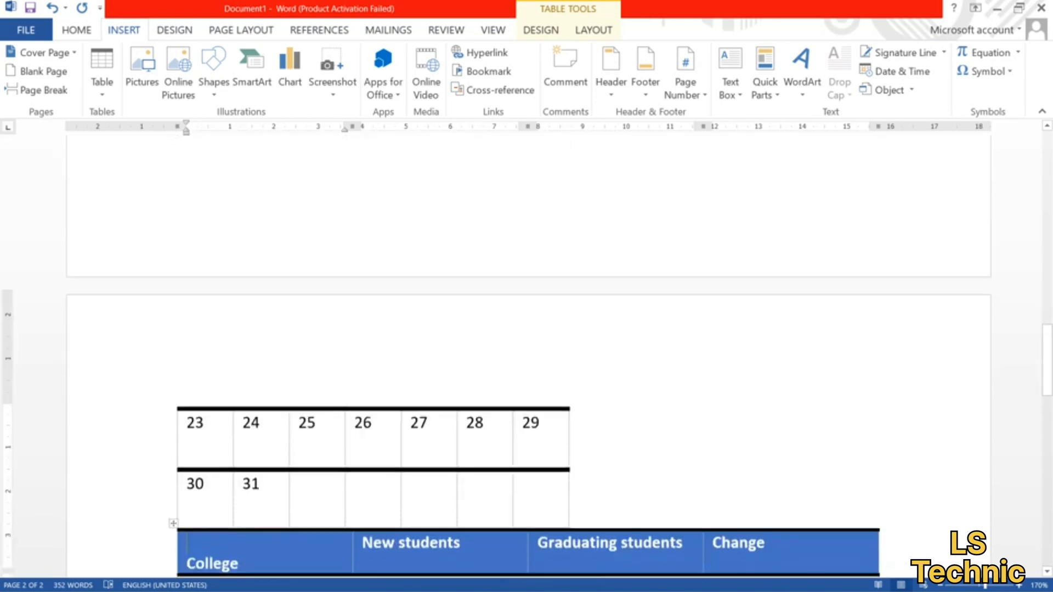
pyautogui.scroll(6, 434, 321)
pyautogui.scroll(3, 373, 340)
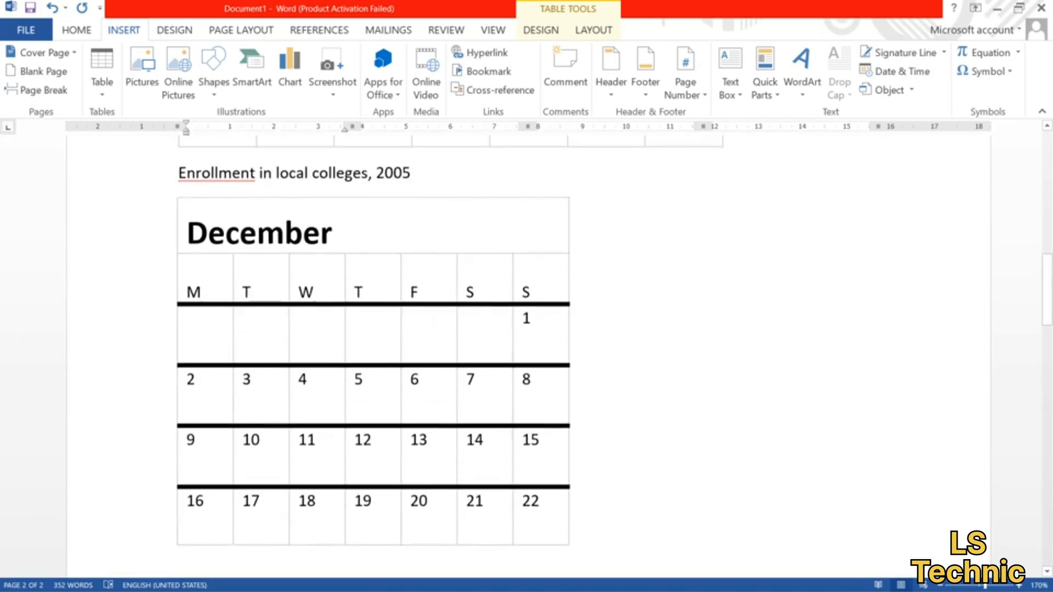